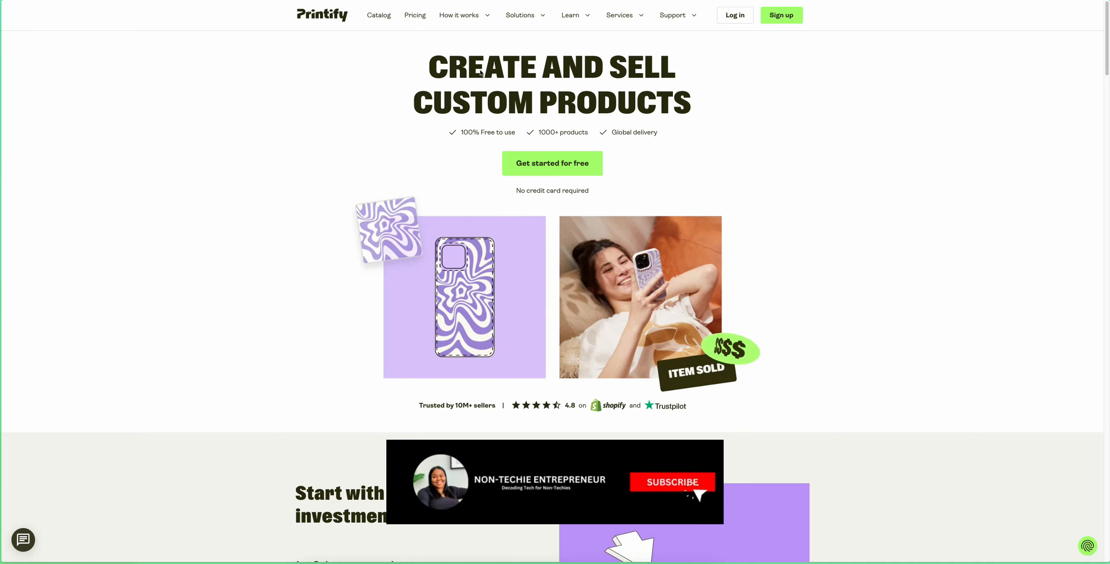
- Sign in to the seller account with the saved credentials and start creating a product
click(733, 18)
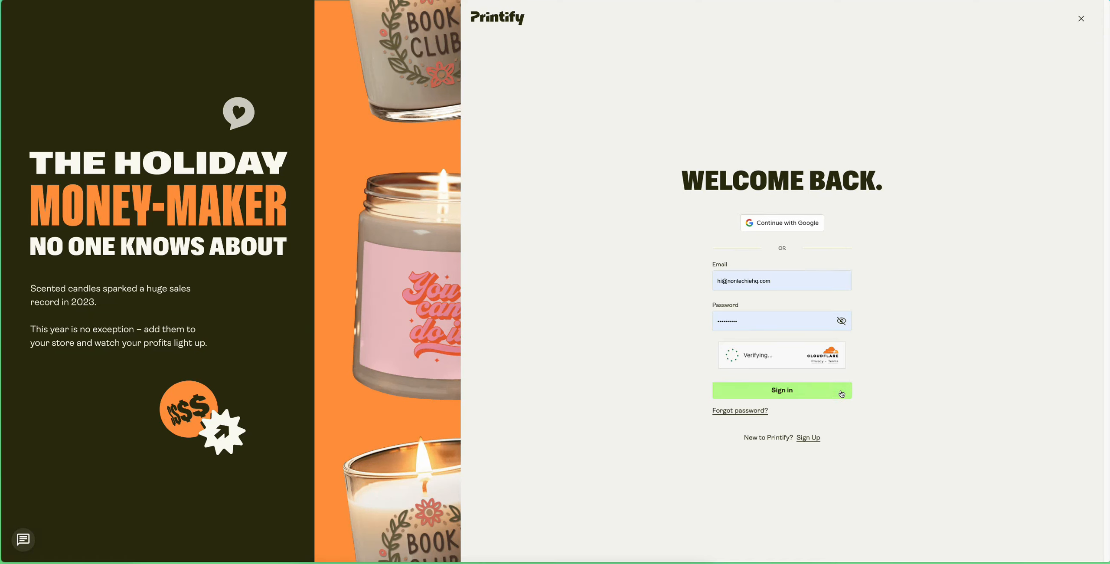
click(833, 395)
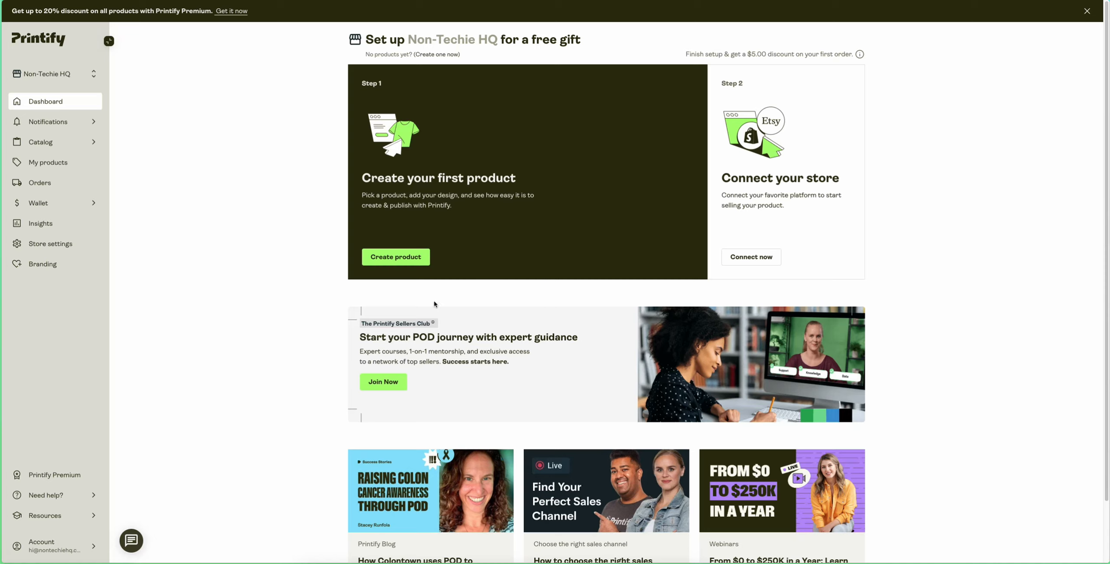
click(396, 259)
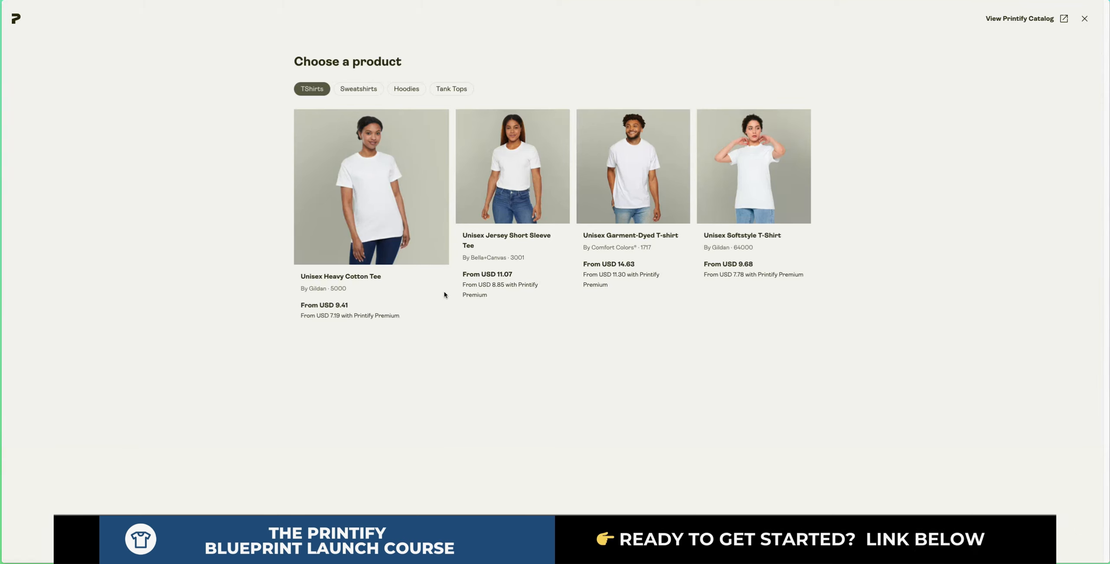
- Browse the suggested sweatshirts, hoodies, tank tops and T-shirts in the product chooser
click(353, 90)
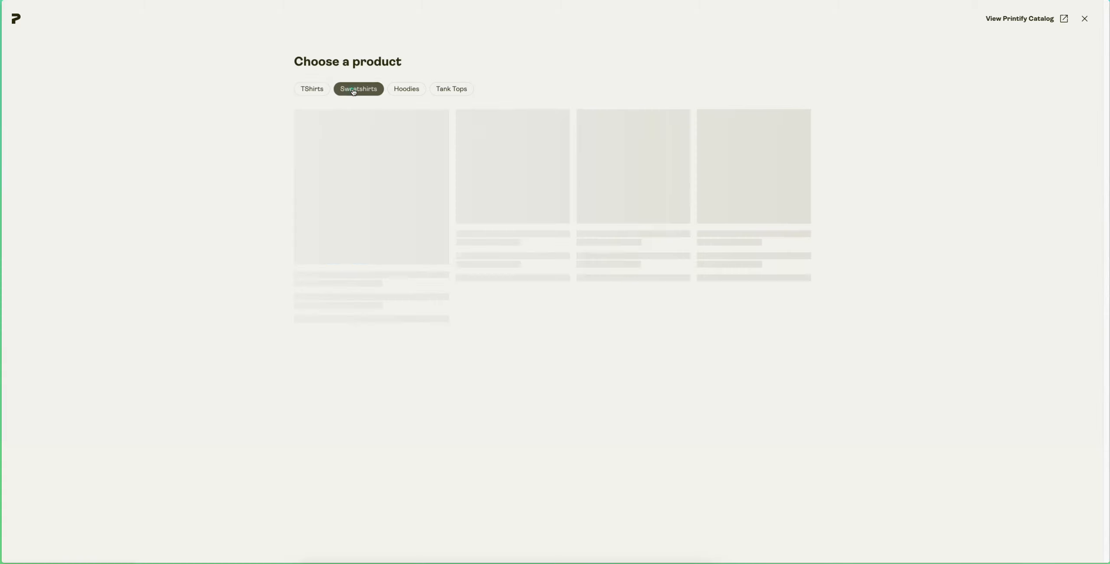
click(400, 92)
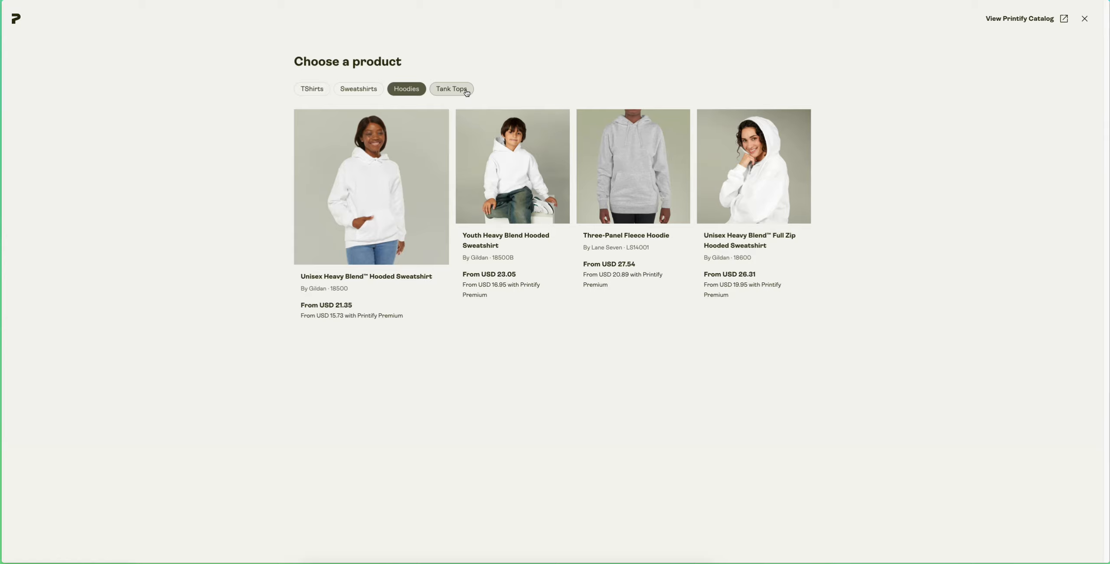
click(318, 87)
click(368, 88)
click(407, 90)
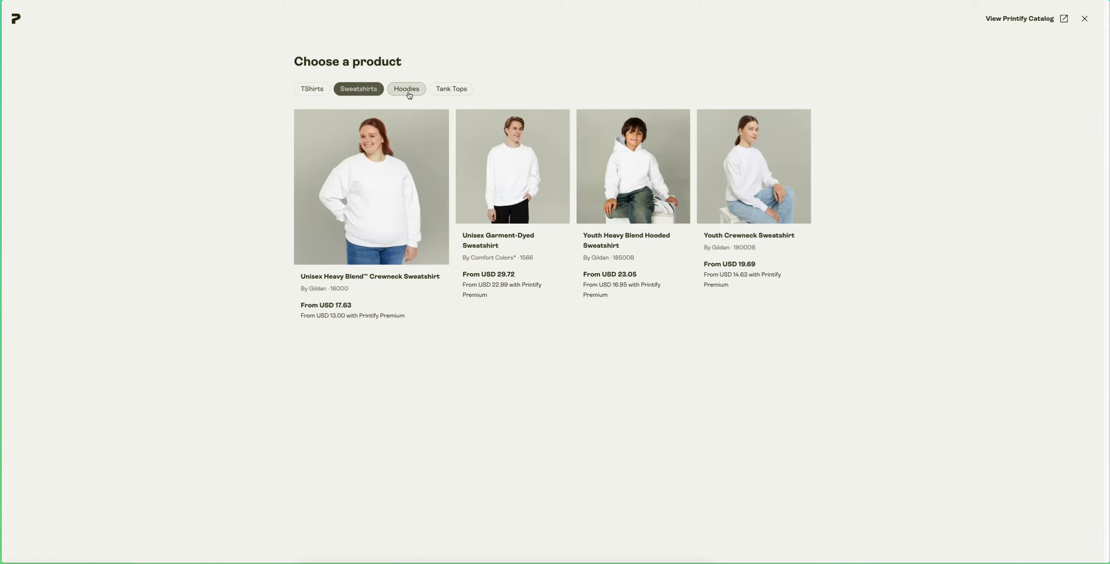
click(464, 91)
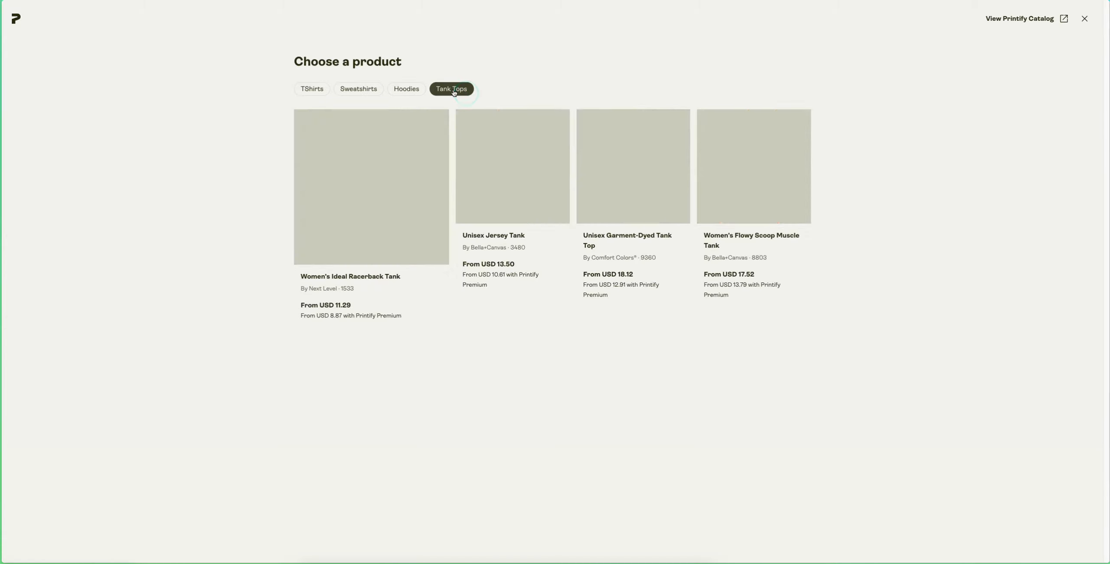
click(313, 88)
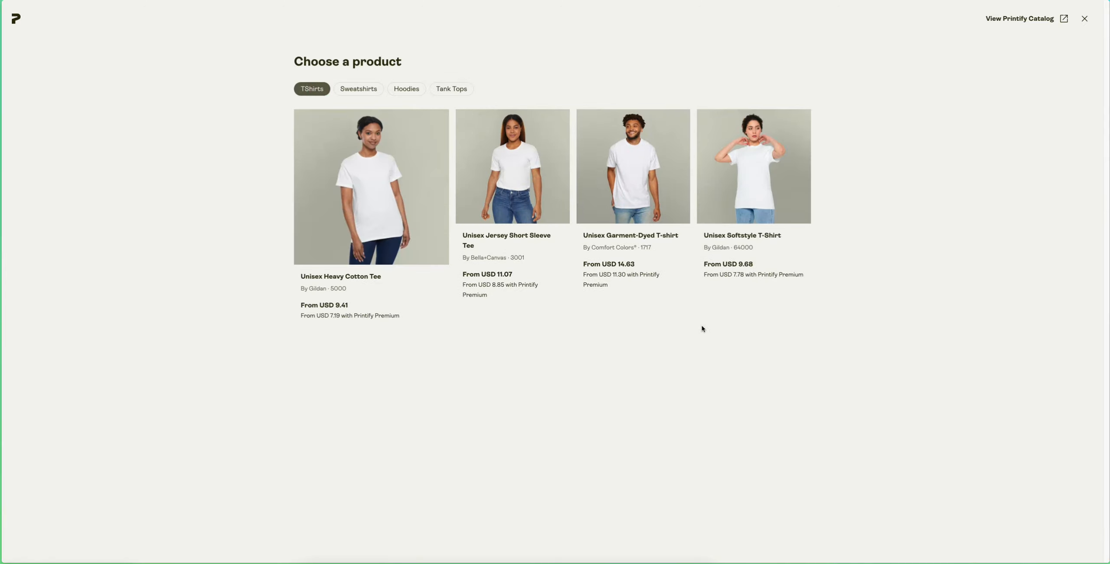
- Go to the full product catalog and open the Colorful Mugs (11oz, 15oz) among the hot new products
click(1060, 22)
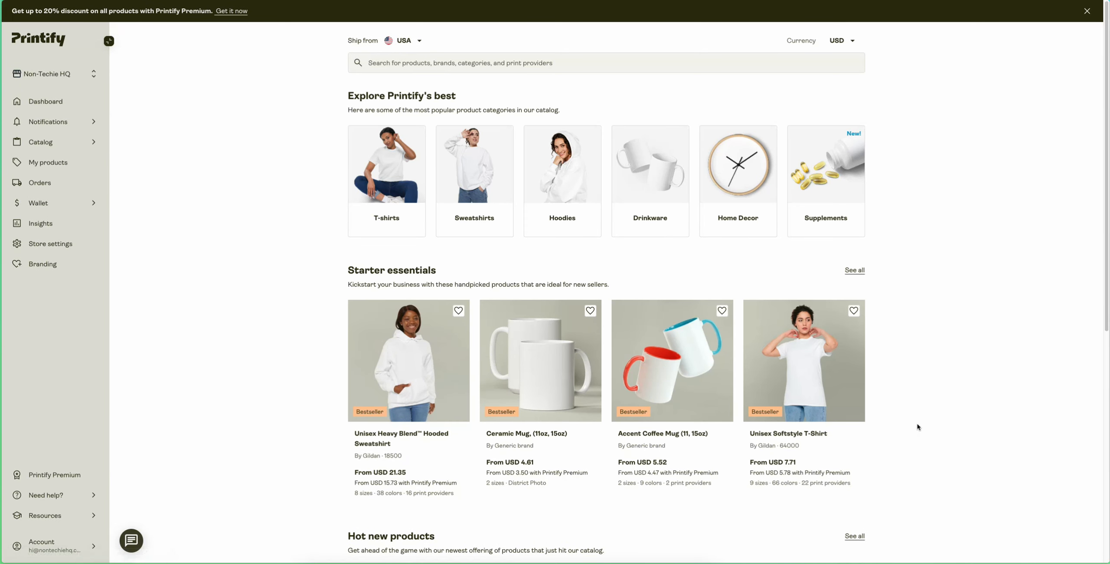
scroll(814, 393, down, 6)
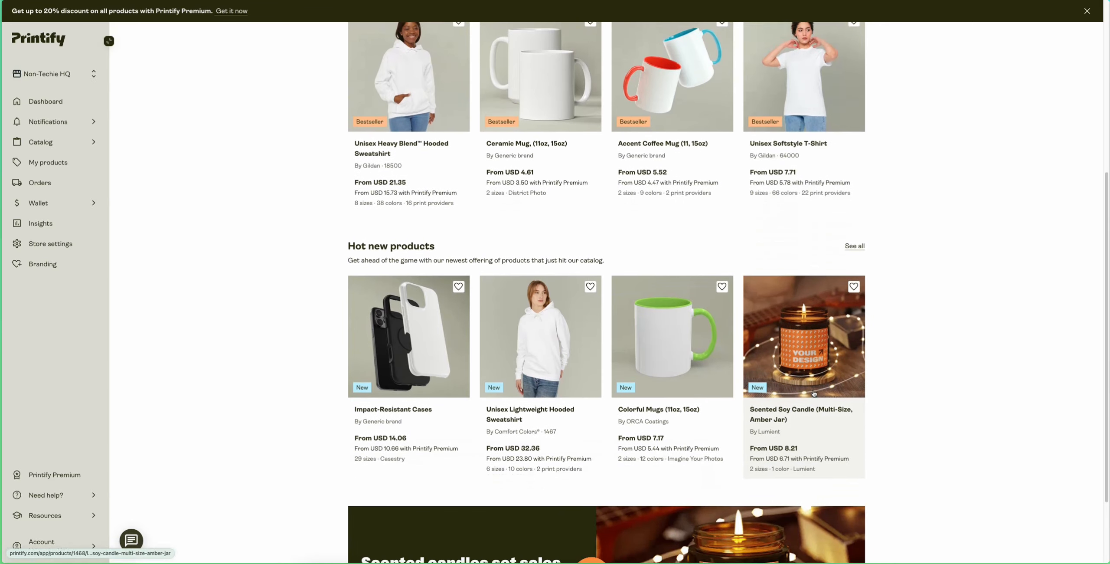
scroll(814, 393, up, 2)
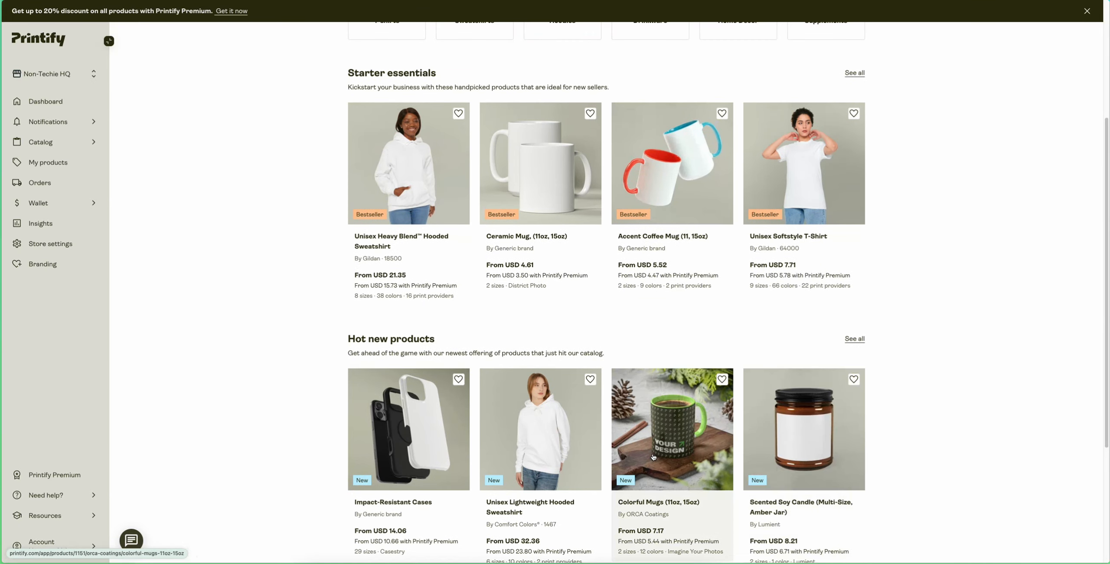
click(657, 453)
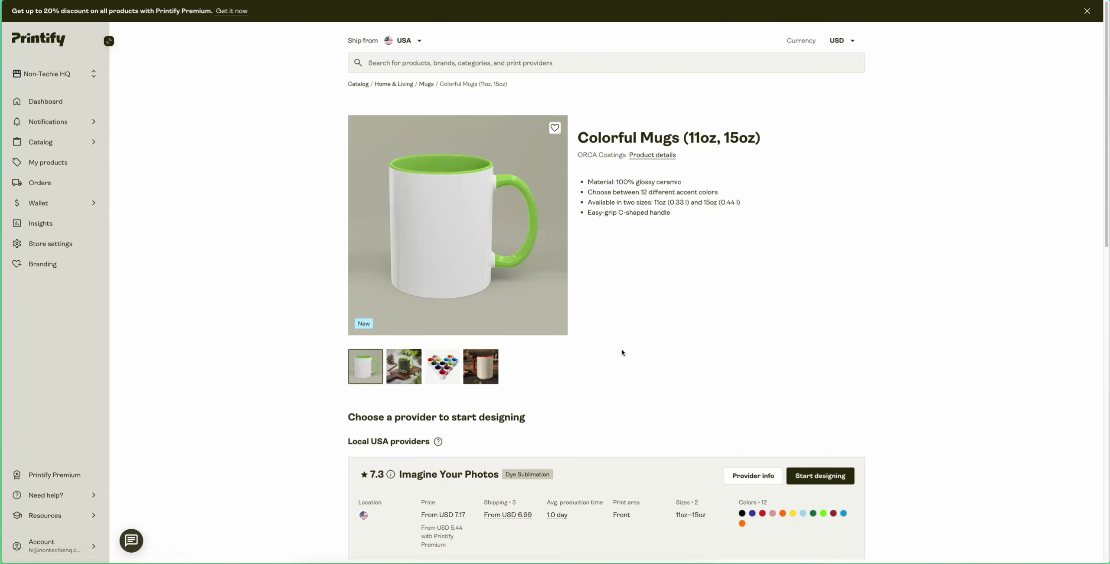
- Look through the mug's product photos and start designing it with the Imagine Your Photos provider
click(406, 366)
click(442, 366)
click(475, 365)
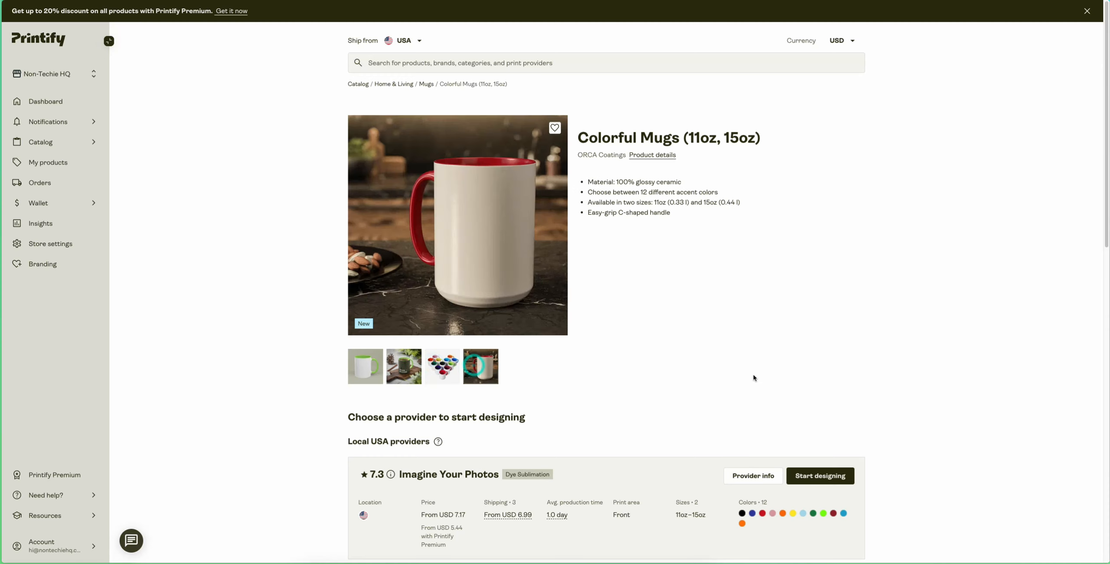
scroll(753, 378, down, 5)
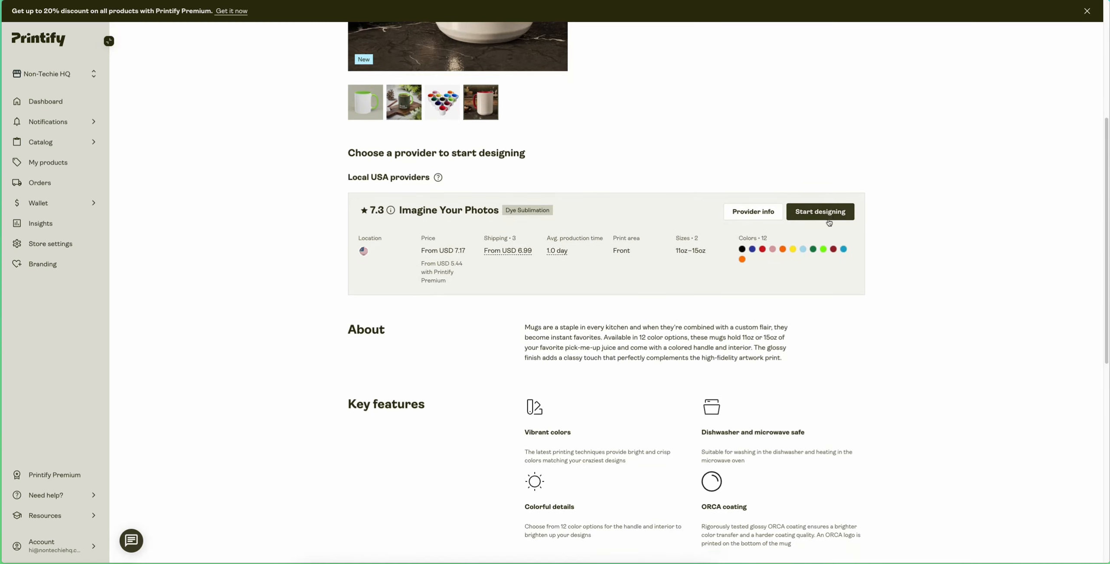
click(827, 213)
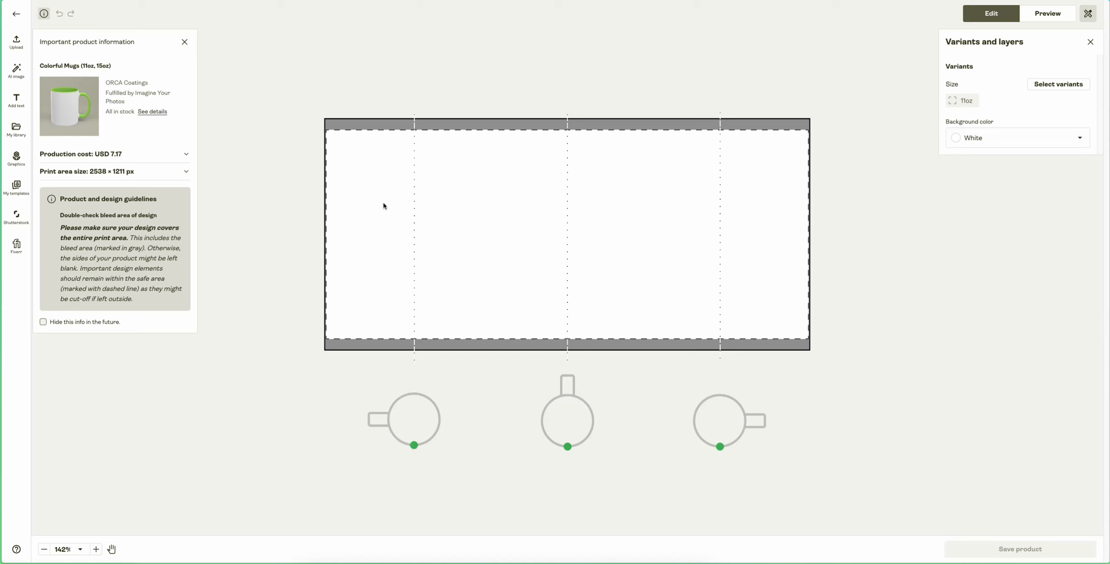
- Upload the PETTY BUT PROFESSIONAL artwork from the device and place it in the left half of the print area
click(16, 42)
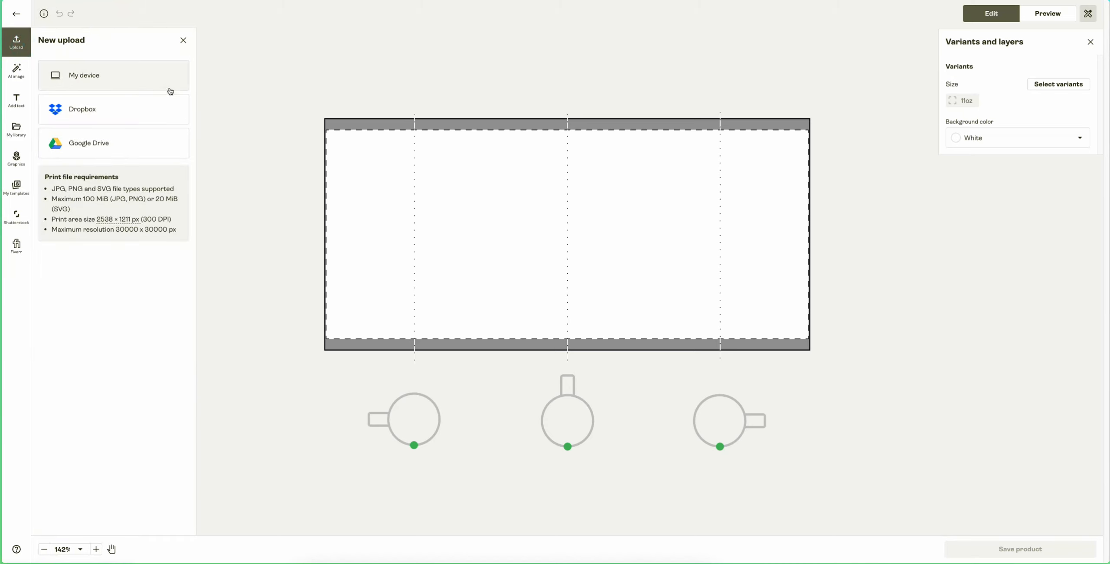
click(154, 79)
click(707, 365)
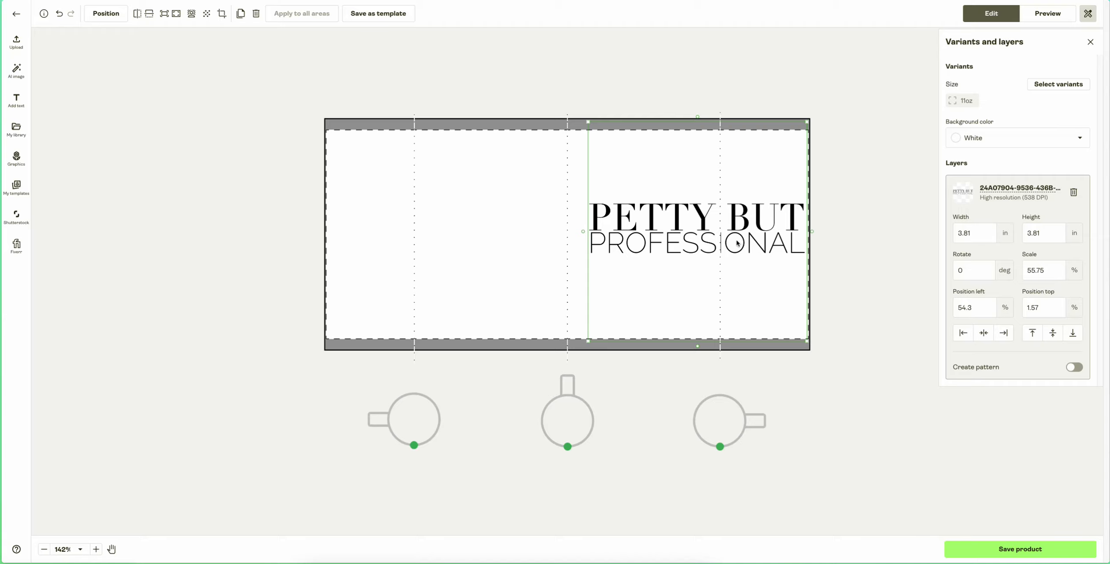
drag(679, 251, 551, 255)
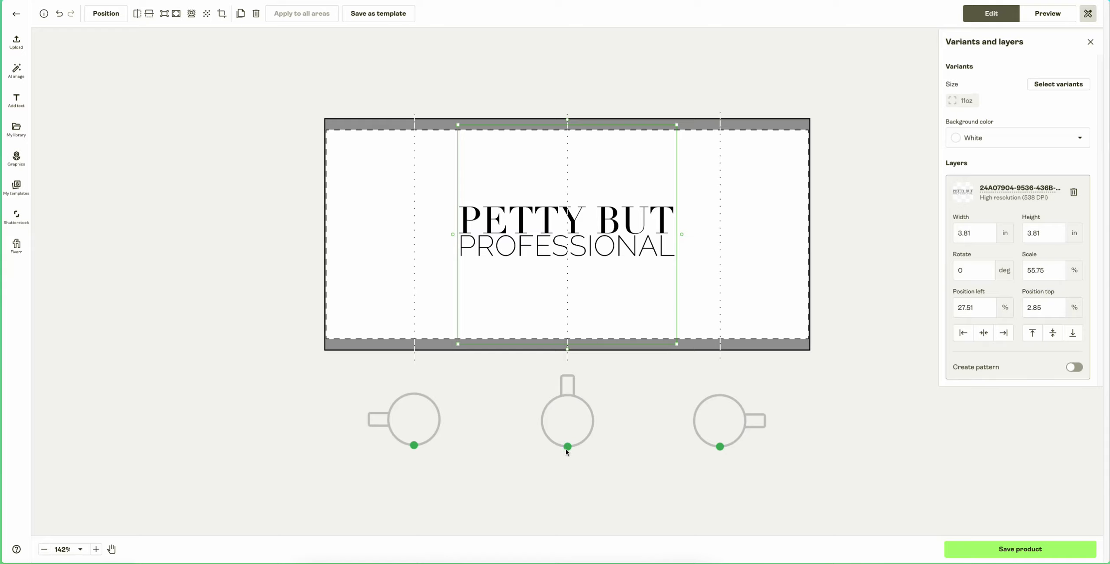
drag(567, 247, 440, 242)
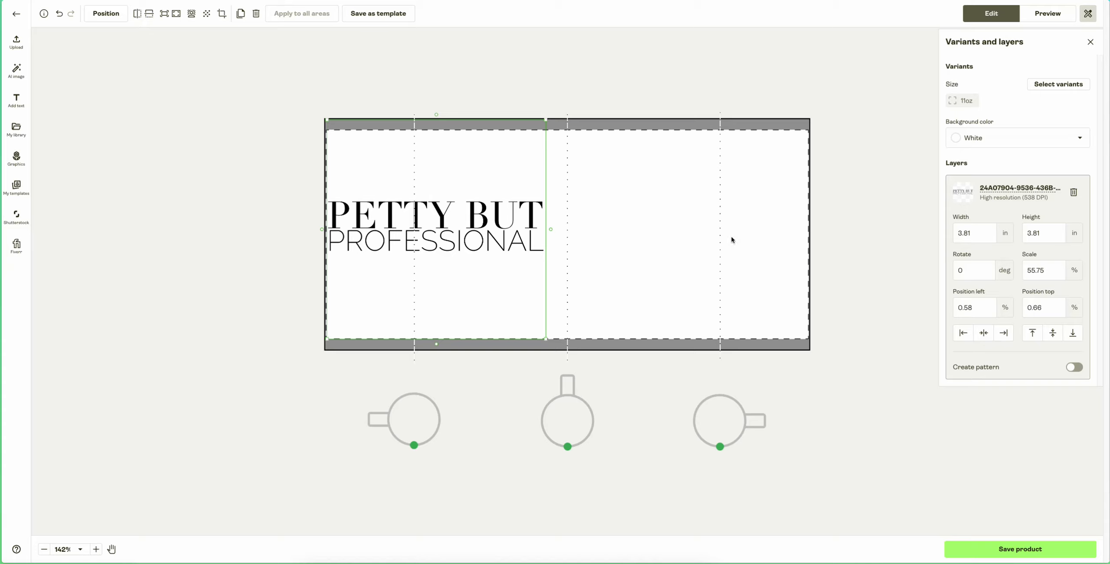
- Duplicate the artwork into the right half at about 53.45% from the left, and nudge the original to about 1.27%
click(241, 16)
drag(465, 238, 697, 229)
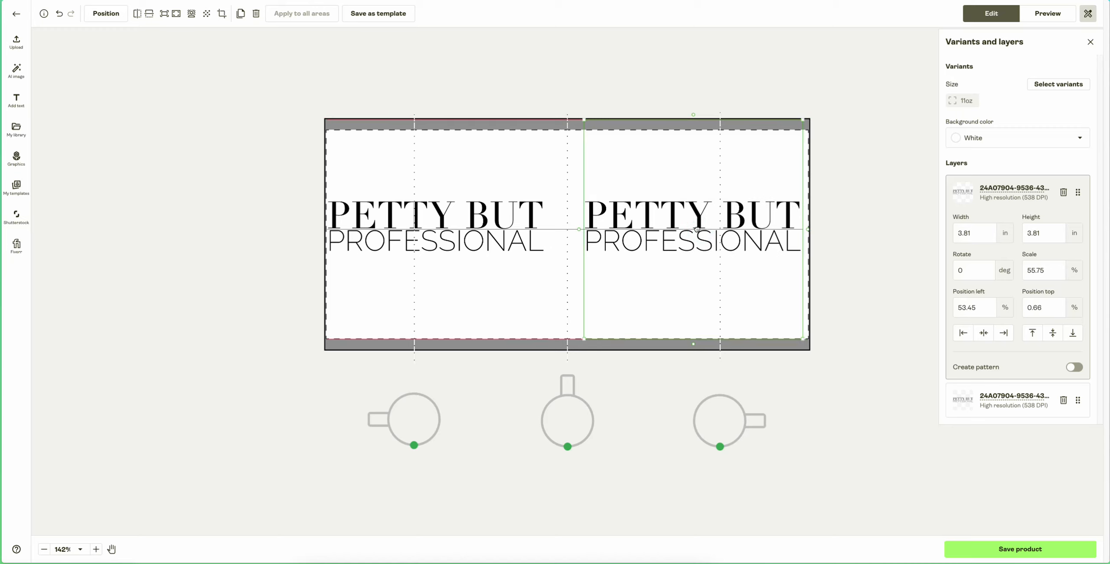
click(449, 229)
drag(449, 230, 453, 231)
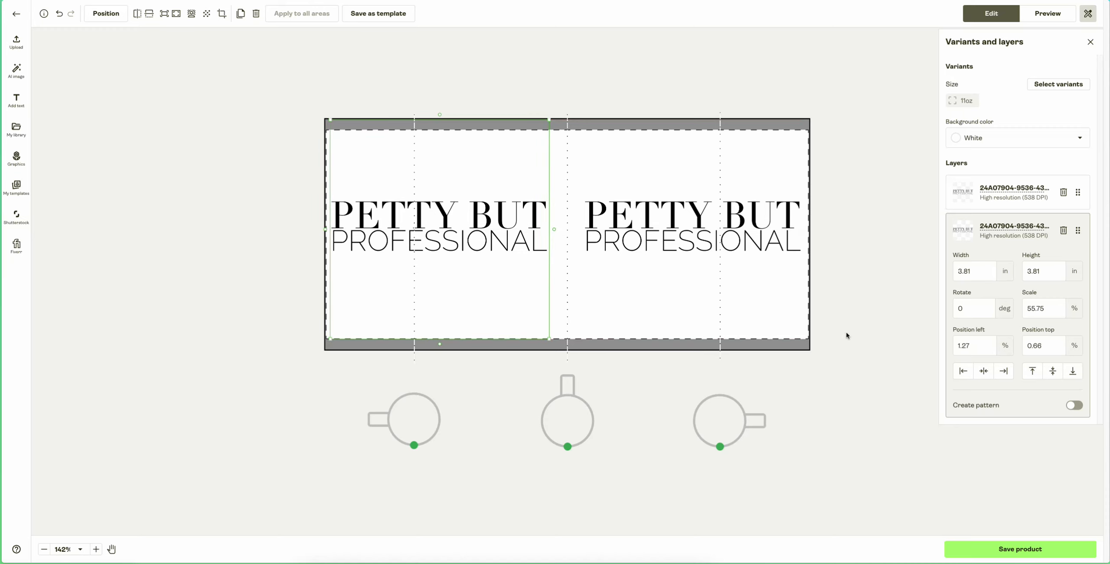
- Add the 15oz size in all its colors to the selected mug variants
scroll(795, 325, down, 3)
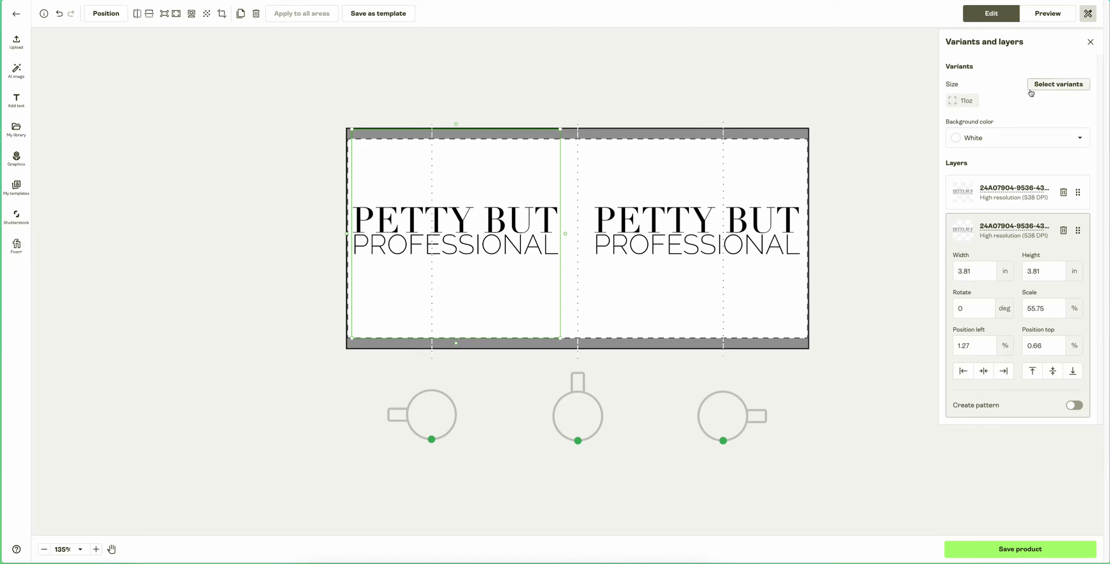
click(1051, 85)
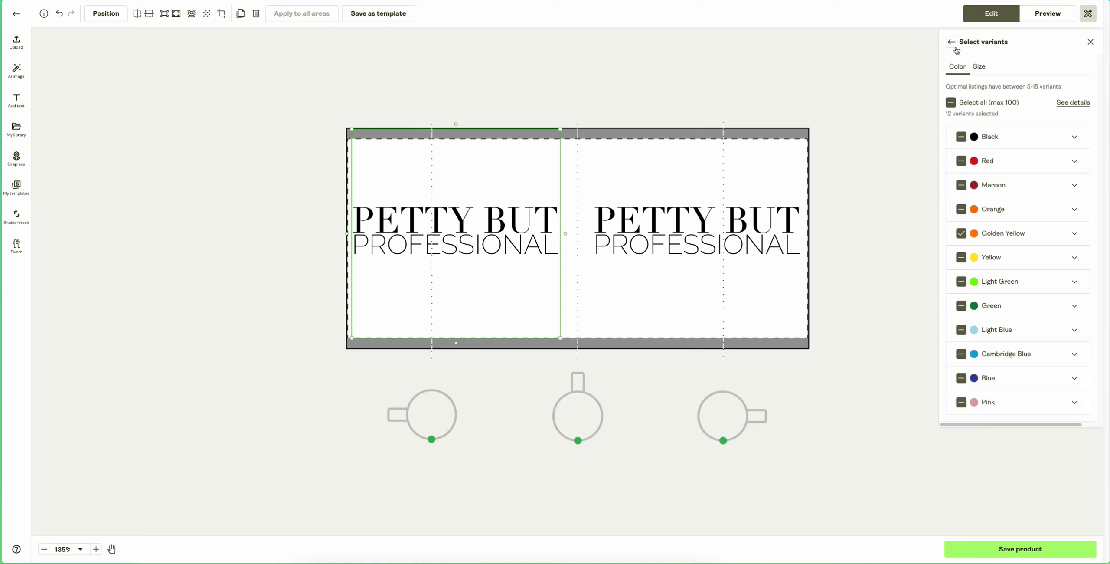
click(979, 66)
click(961, 161)
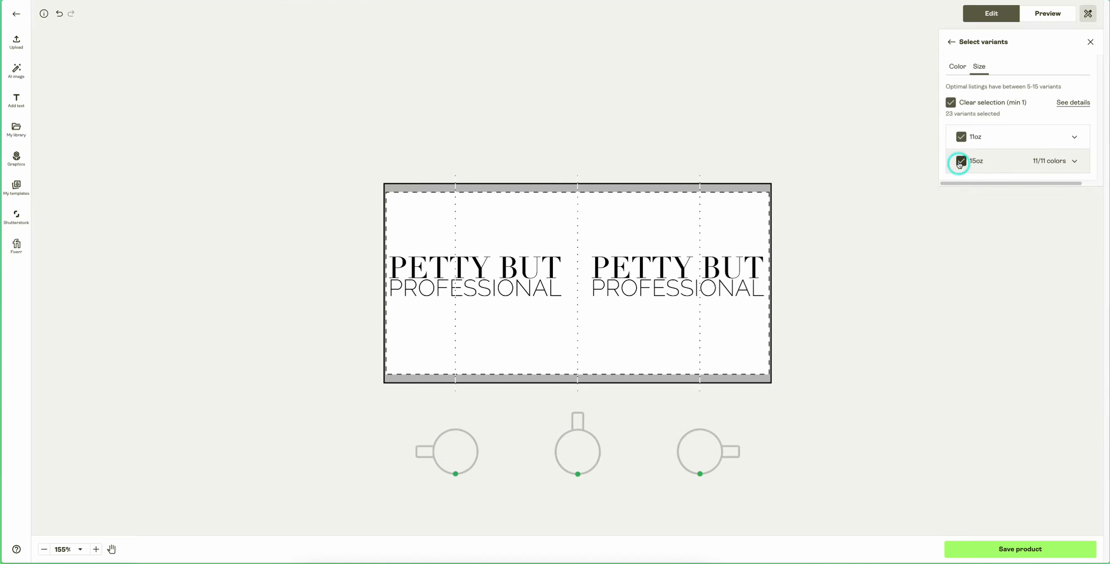
click(951, 42)
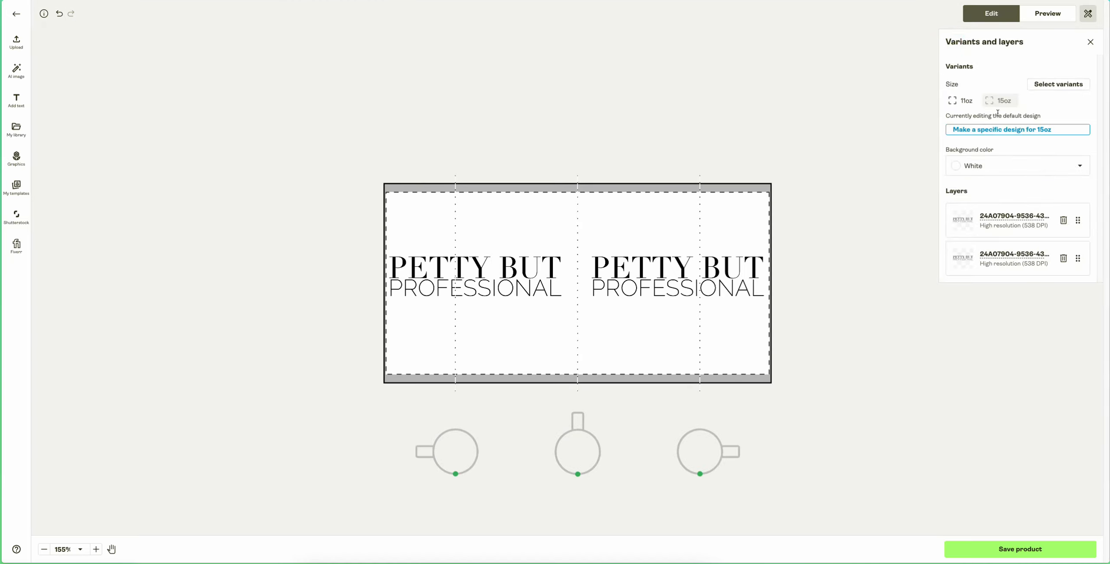
- Compare the 11oz and 15oz layouts and nudge the left artwork to about 1.81% from the left on the 15oz mug
click(957, 104)
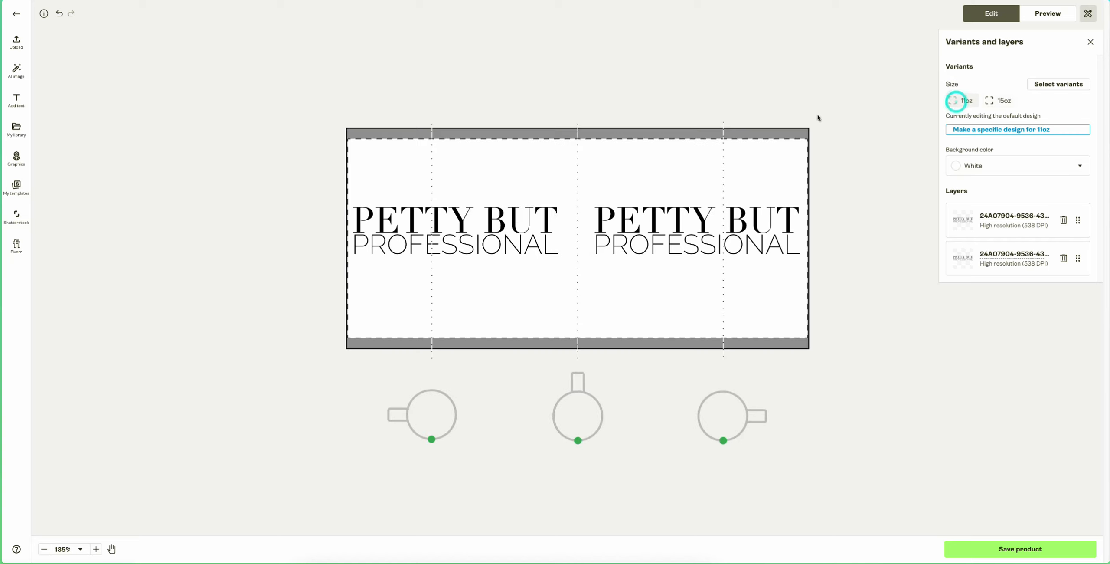
click(995, 102)
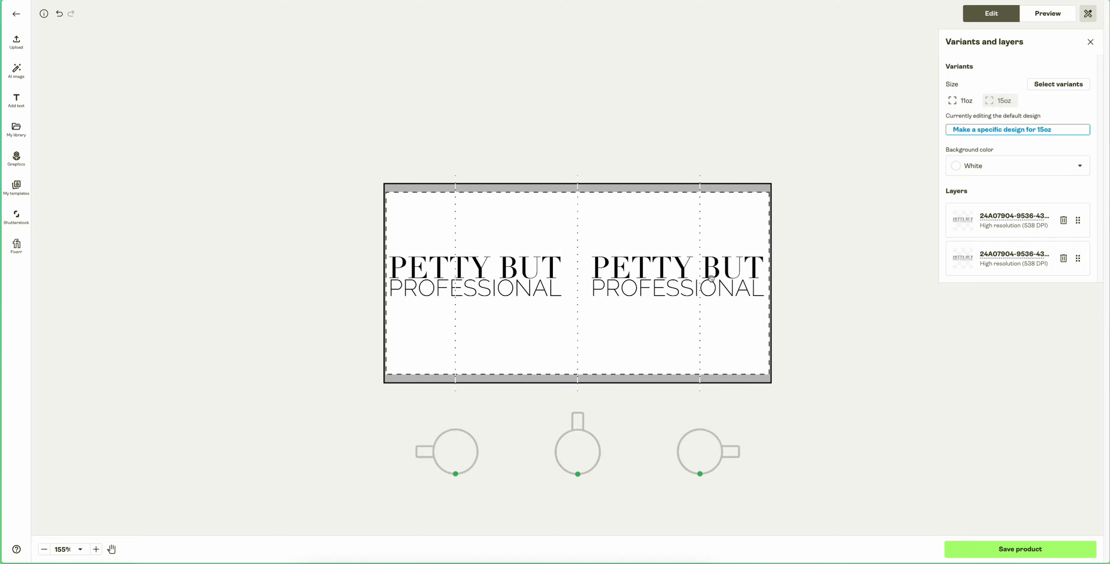
click(666, 272)
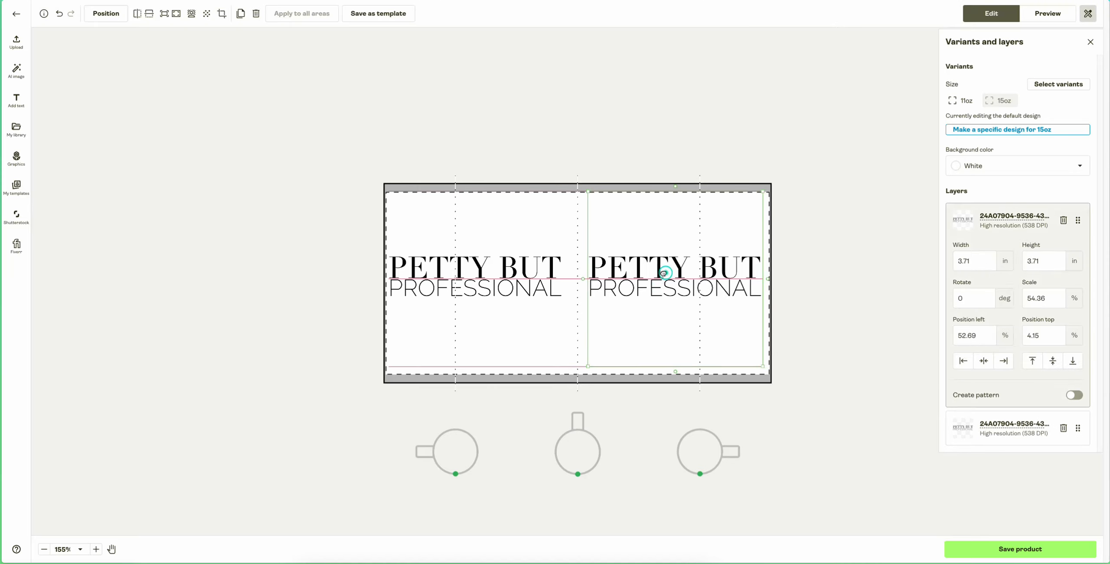
drag(487, 280, 490, 278)
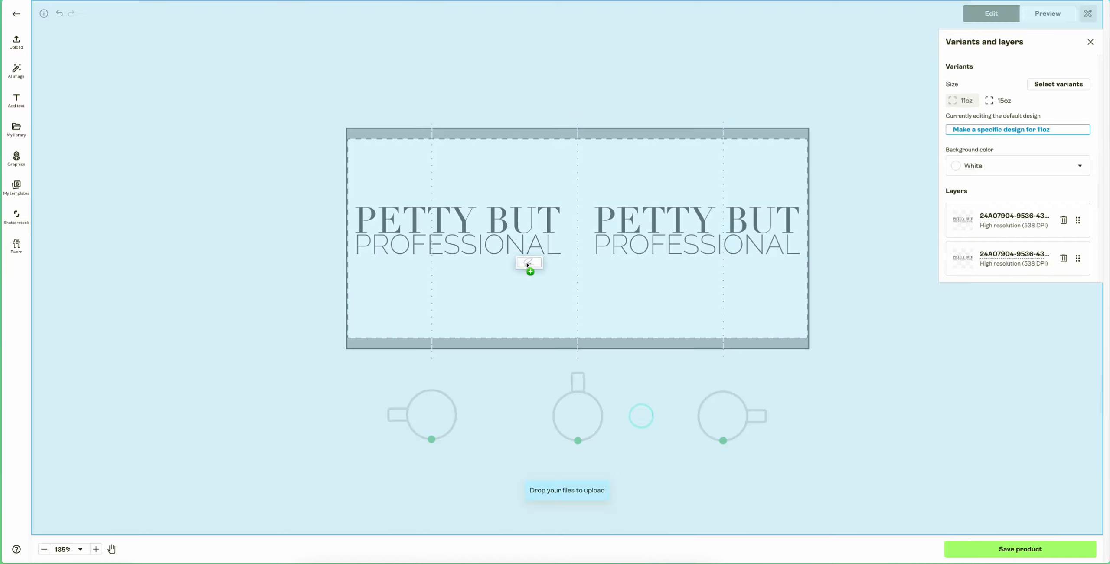
- Add the signature logo image to the 11oz view, shrink it to about 1.57 in wide and place it above the left text
drag(526, 262, 526, 262)
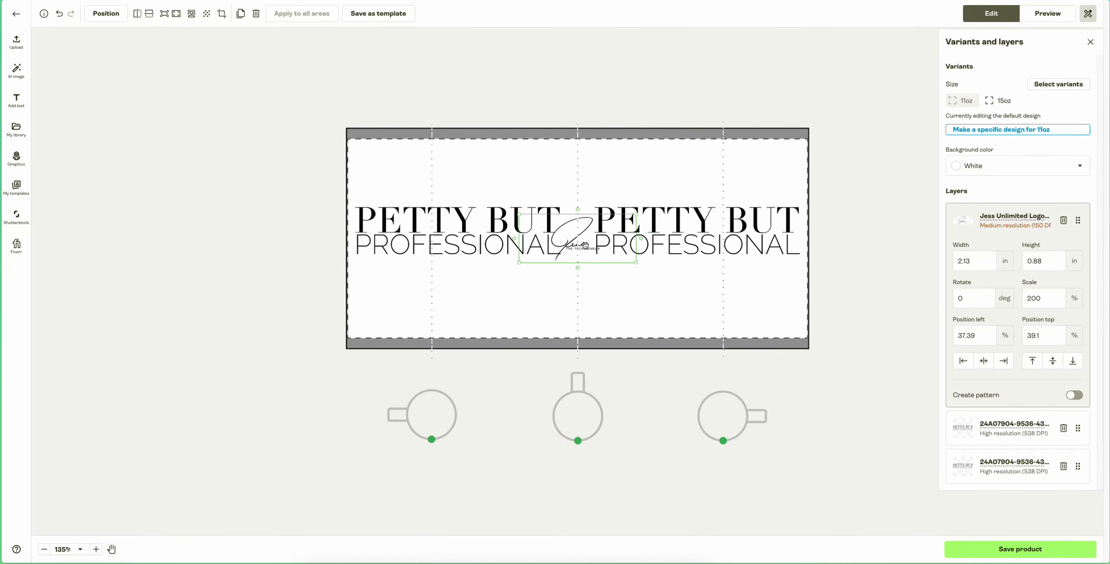
drag(583, 244, 462, 285)
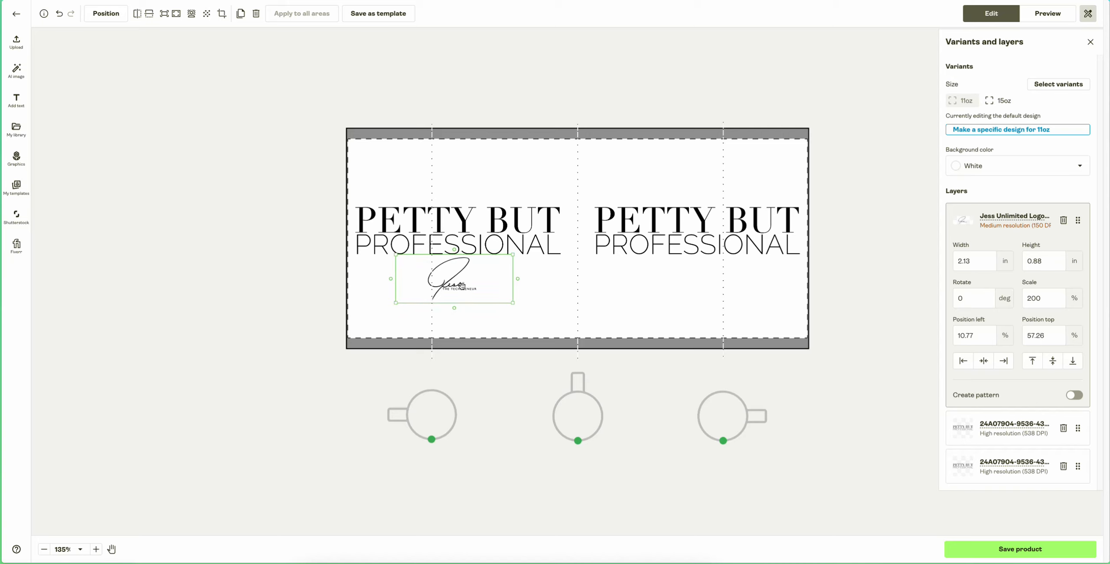
click(572, 300)
click(451, 279)
mouse_move(451, 280)
mouse_down()
mouse_move(471, 278)
mouse_move(435, 282)
mouse_move(456, 283)
mouse_up()
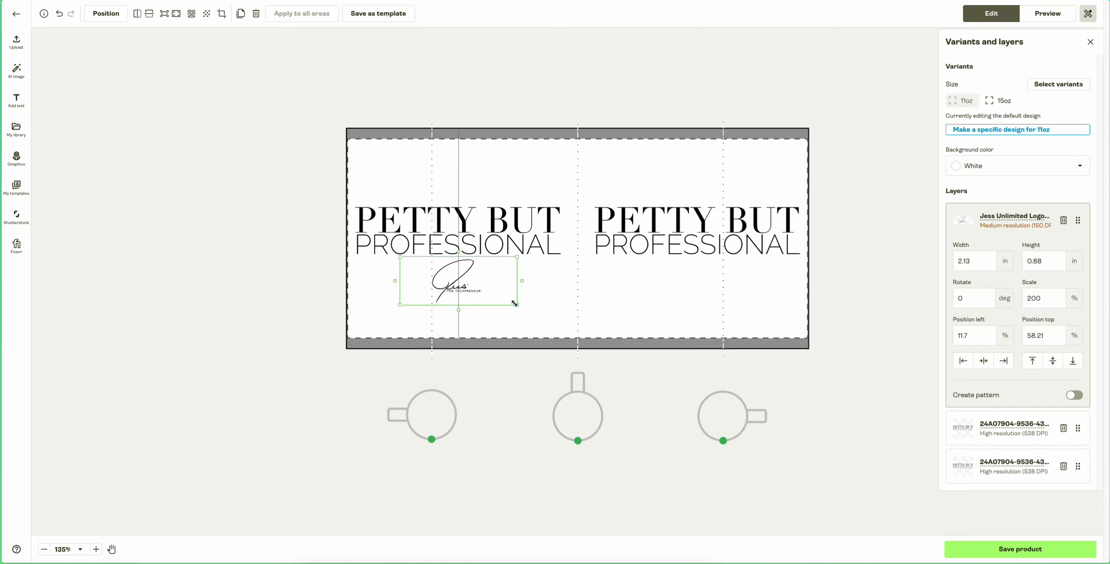
drag(516, 301, 465, 186)
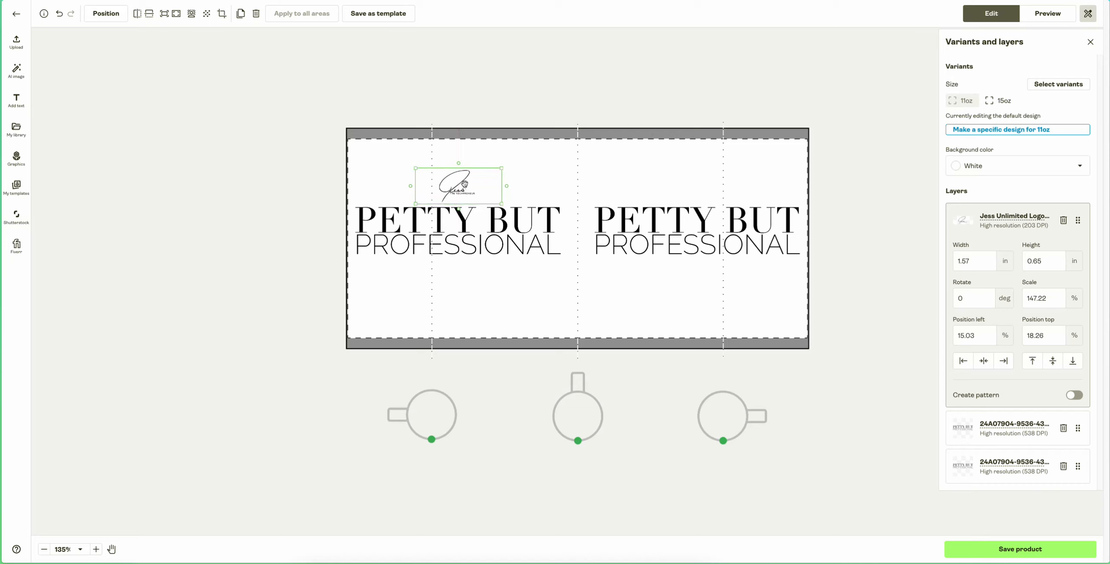
- Duplicate the signature logo and place the copy above the right text, at about 66.66% left and 18.26% top
click(240, 15)
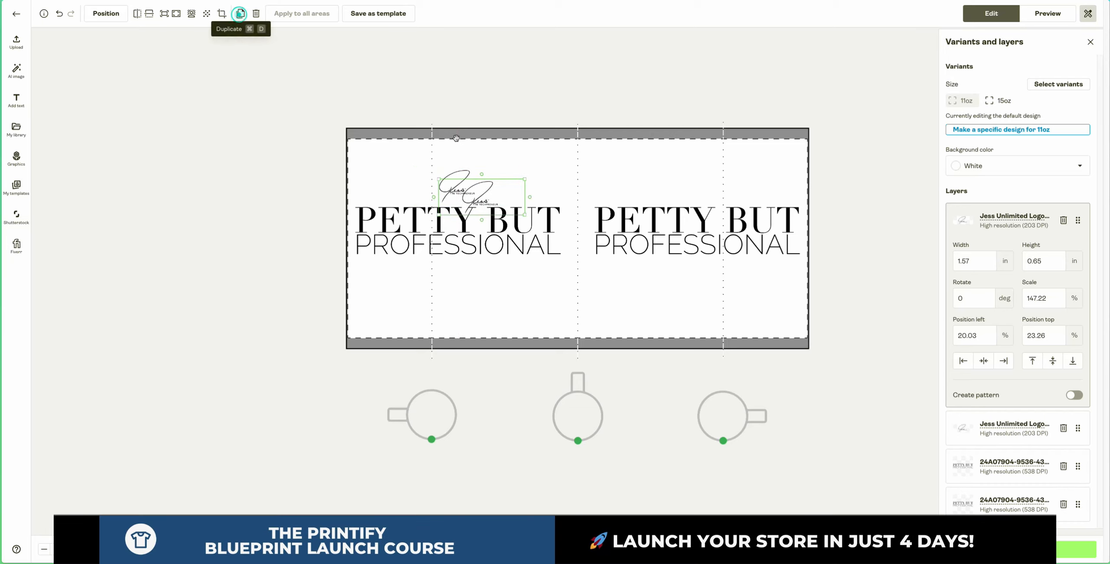
drag(467, 200, 684, 189)
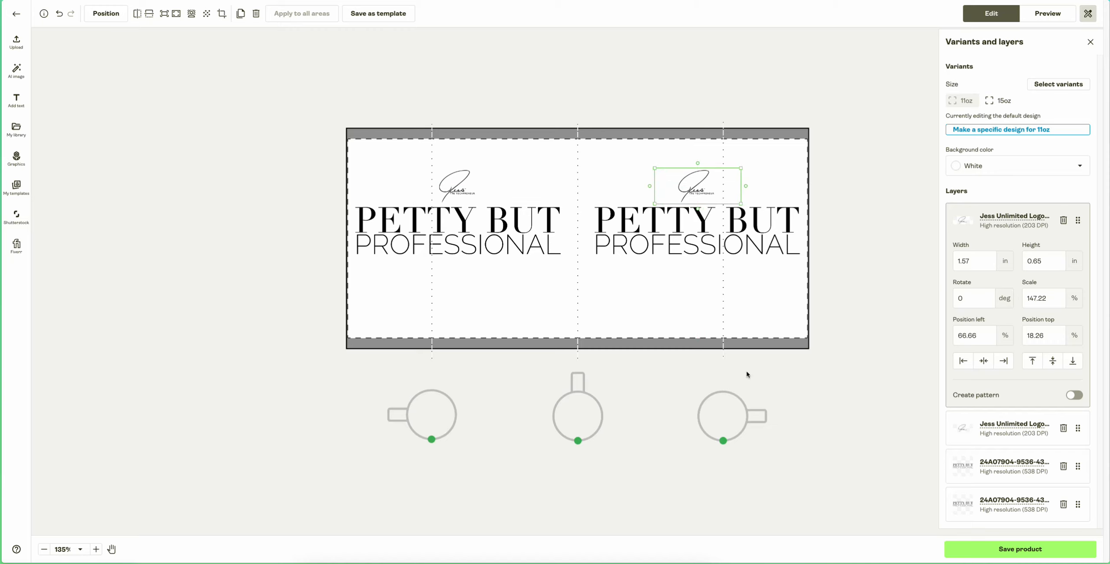
- On the 15oz mug, lower both signature logos closer to the text, to about 21.39% from the top
click(798, 377)
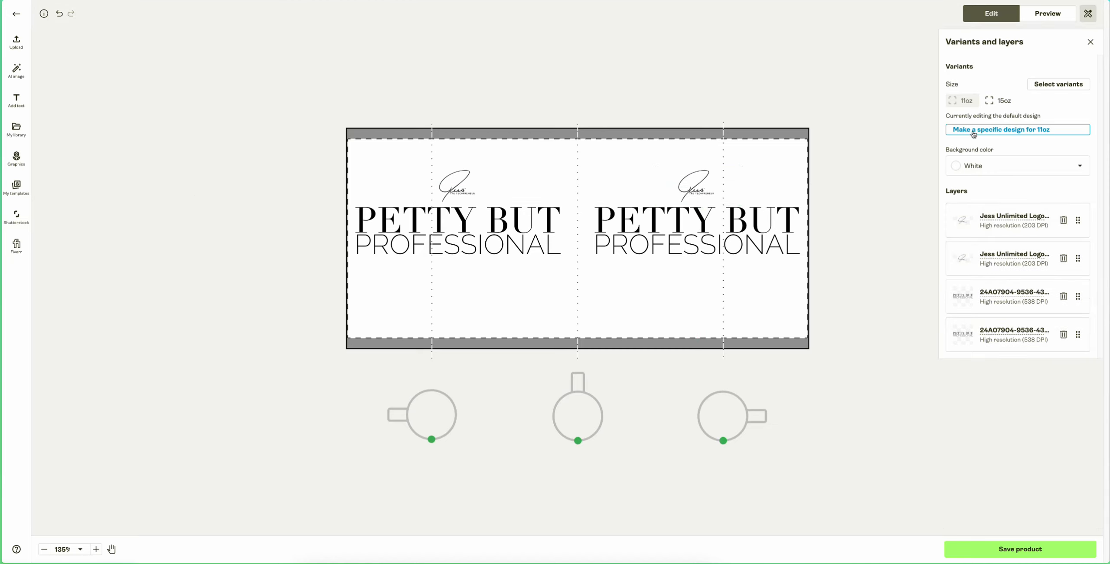
click(999, 101)
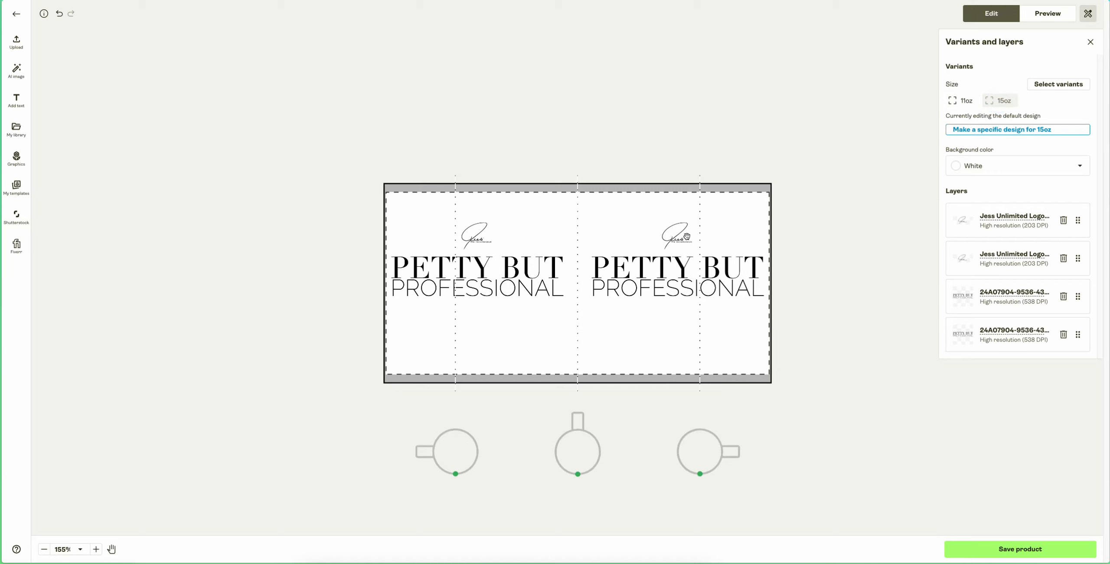
drag(685, 237, 683, 242)
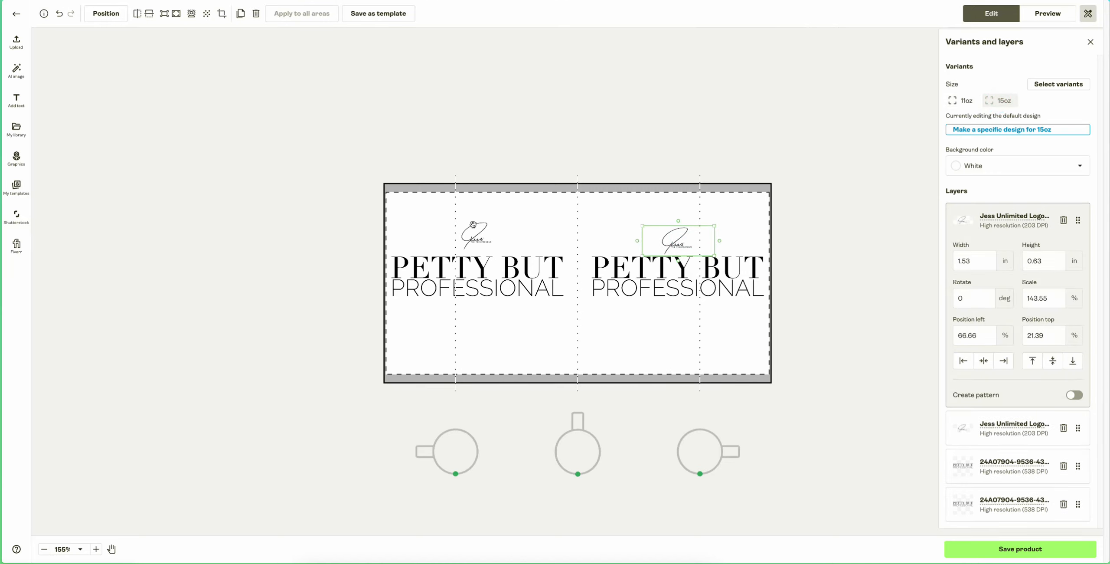
drag(477, 239, 479, 241)
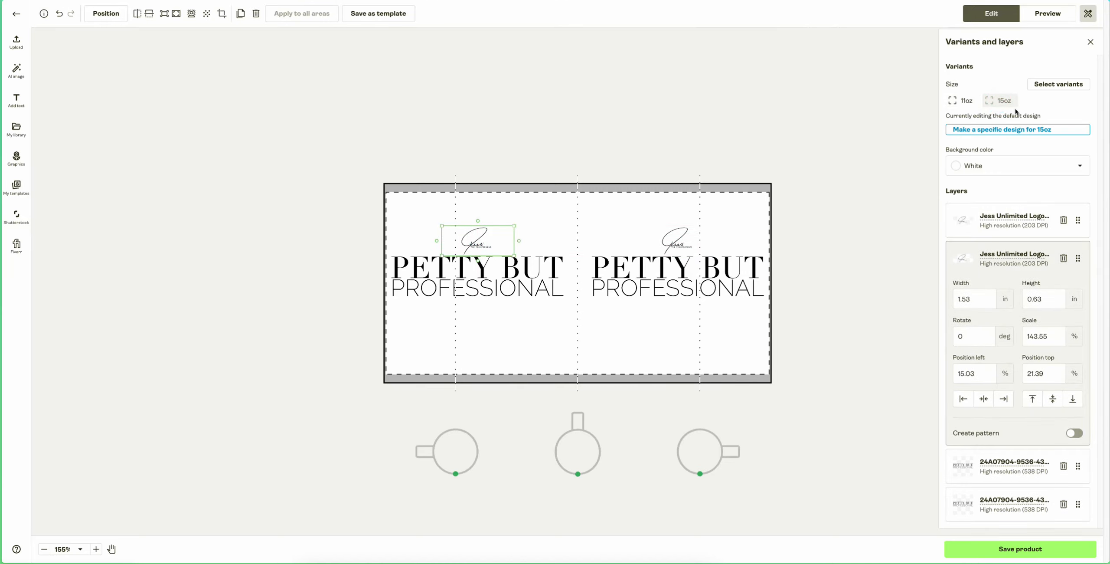
- Nudge both signature logos slightly upward on the 11oz mug and check their placement on the 15oz layout
click(951, 101)
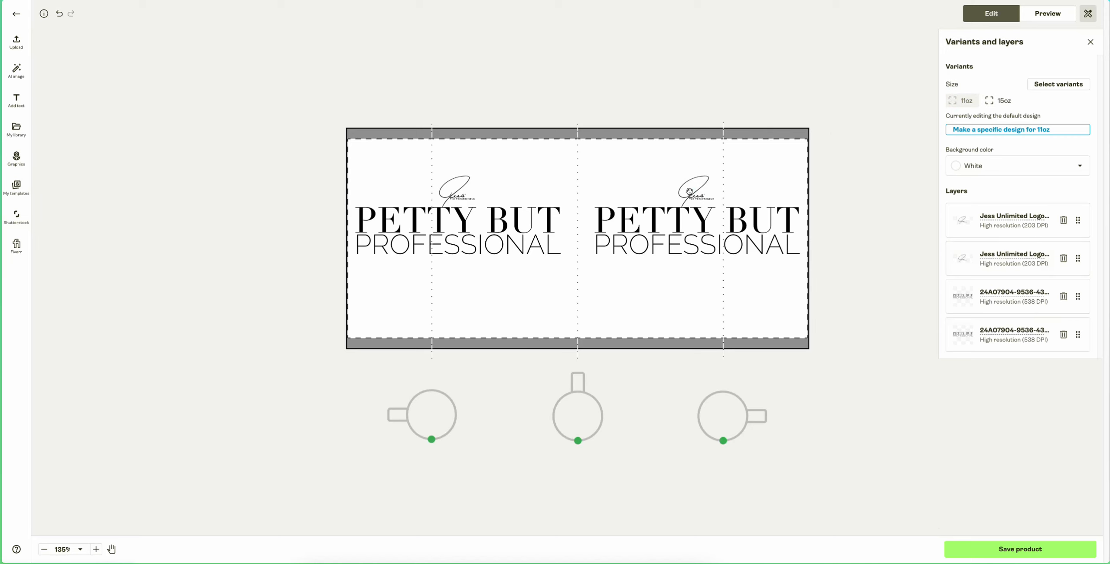
click(690, 189)
drag(690, 189, 688, 189)
drag(455, 200, 457, 197)
click(1015, 106)
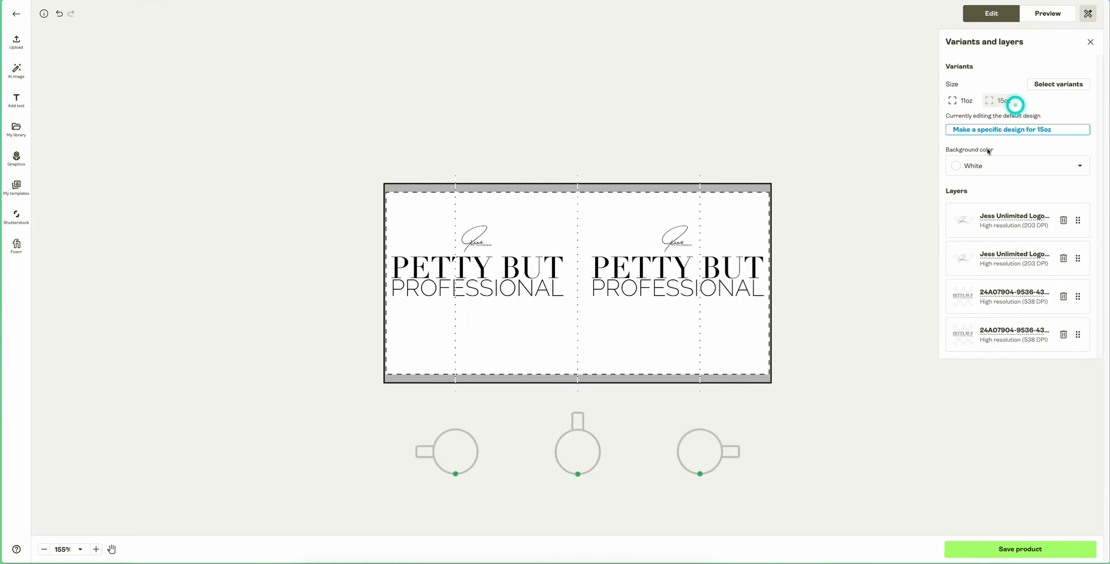
- Try a dark blue background on the mug design and set it back to white
click(967, 166)
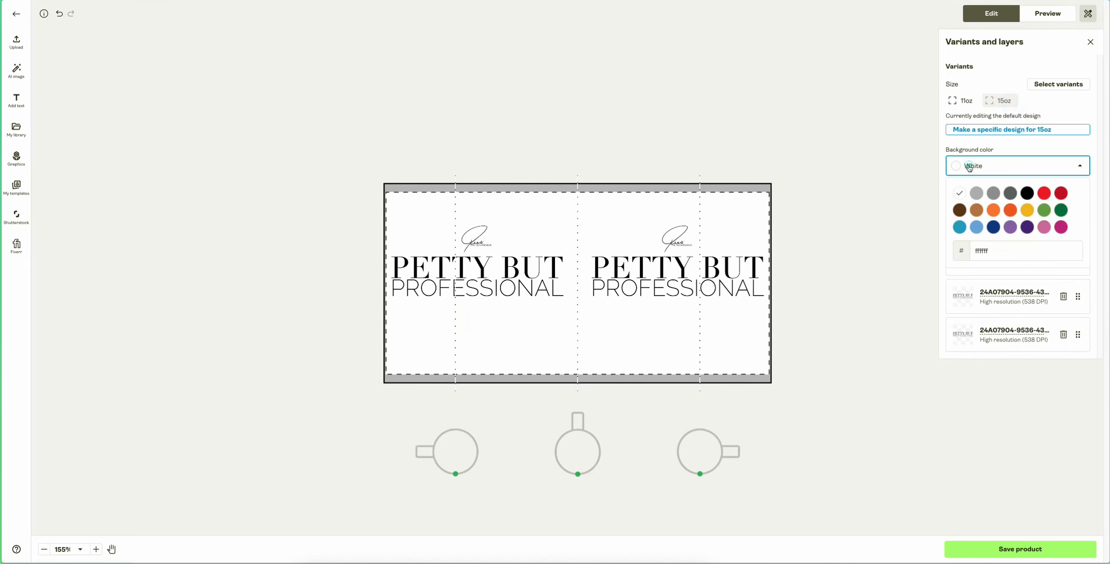
click(993, 227)
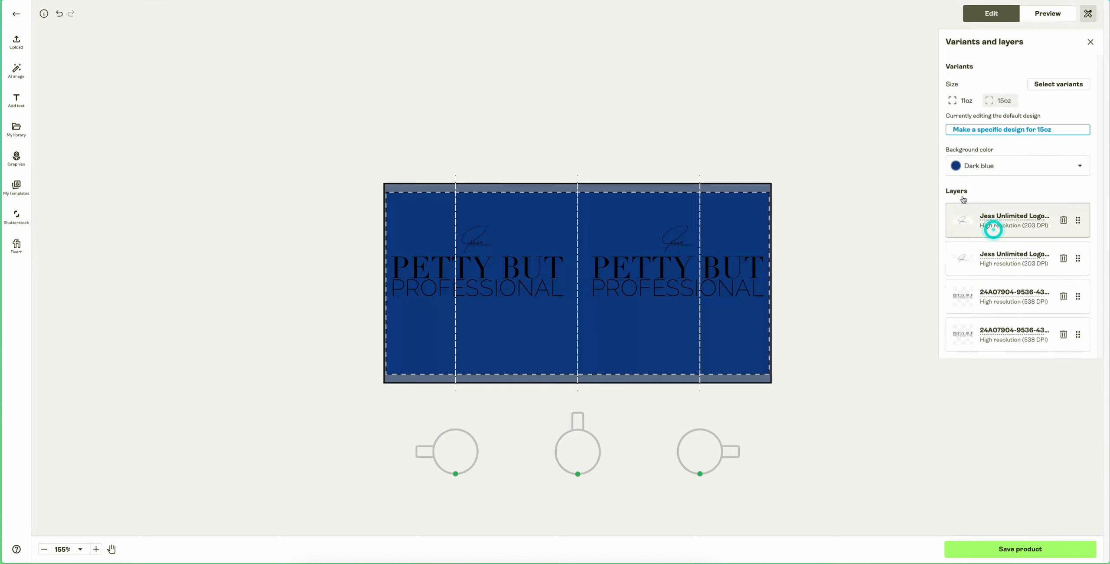
click(982, 169)
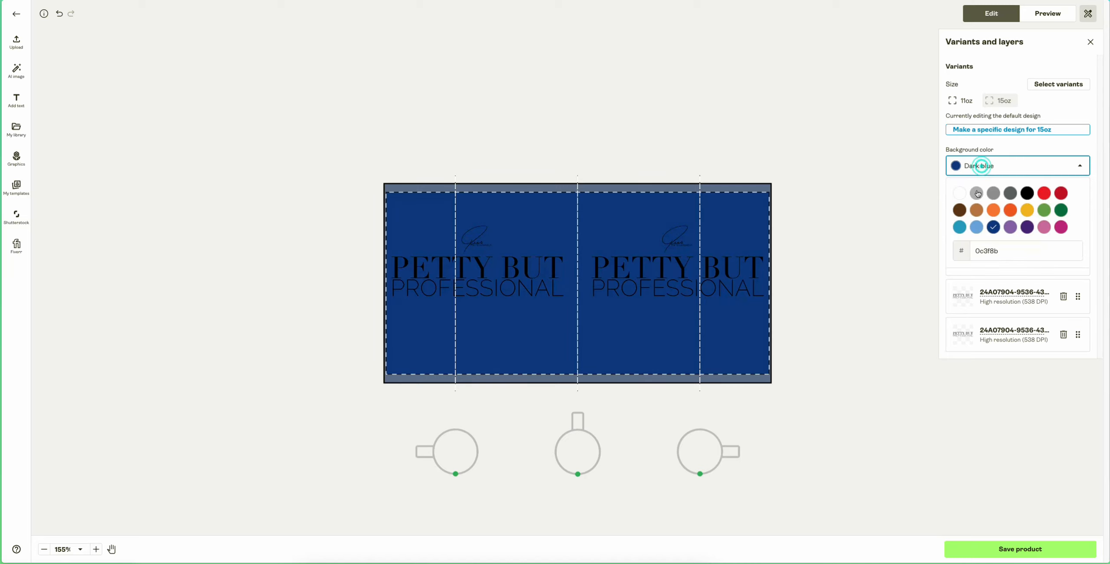
click(967, 194)
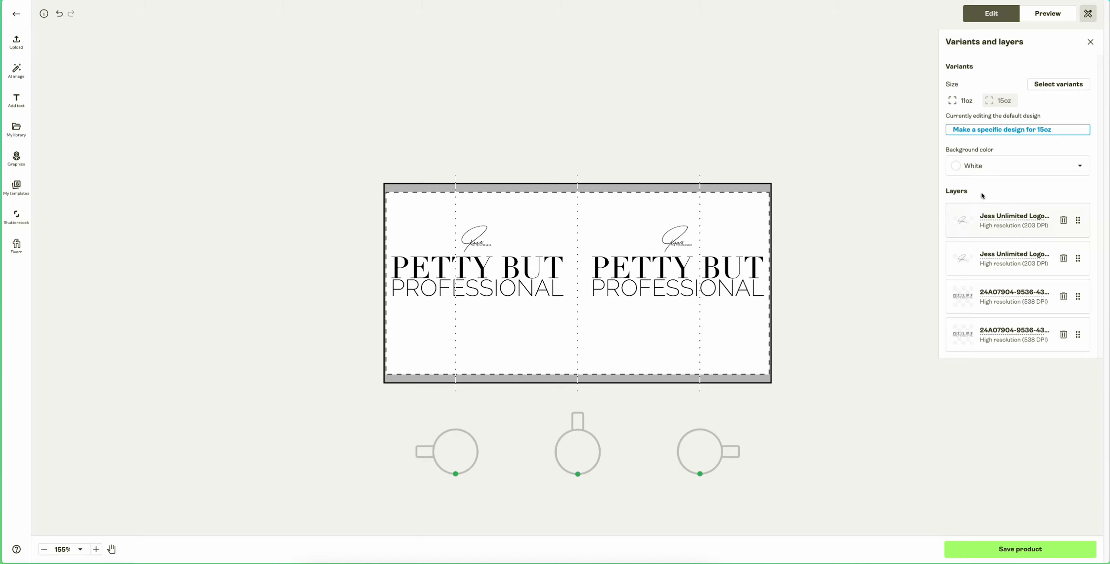
- Preview the 15oz mug mockup from the right, back and left, and in the Context 1 and Context 2 scenes
click(1049, 17)
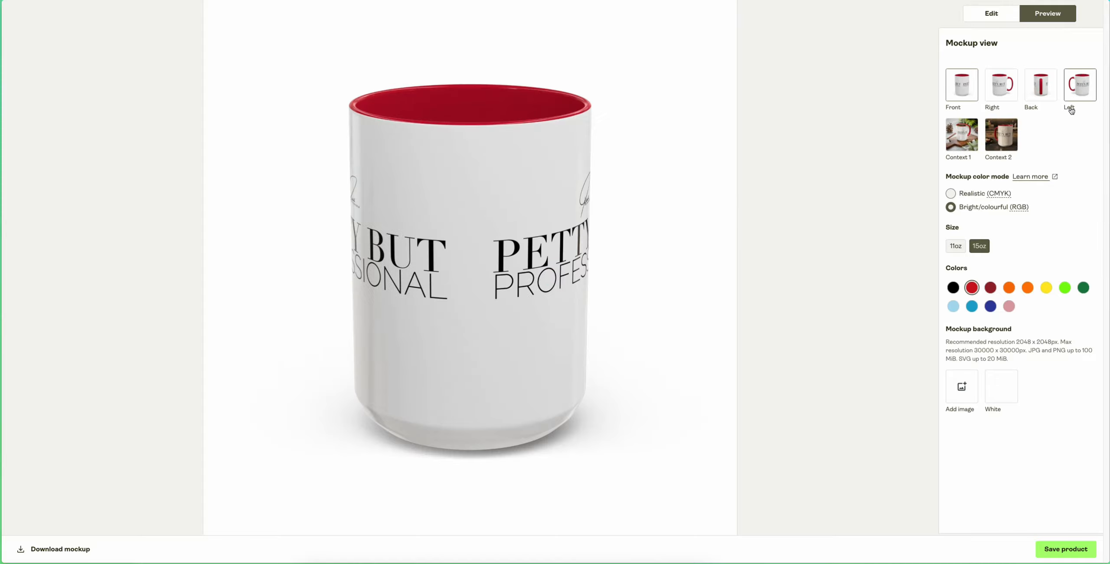
click(996, 95)
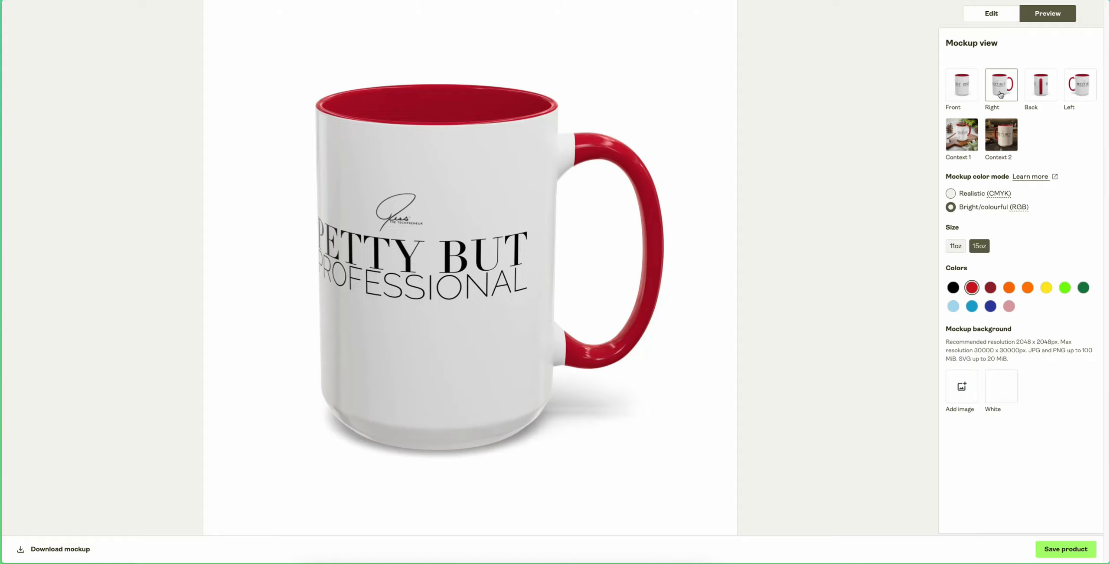
click(1034, 91)
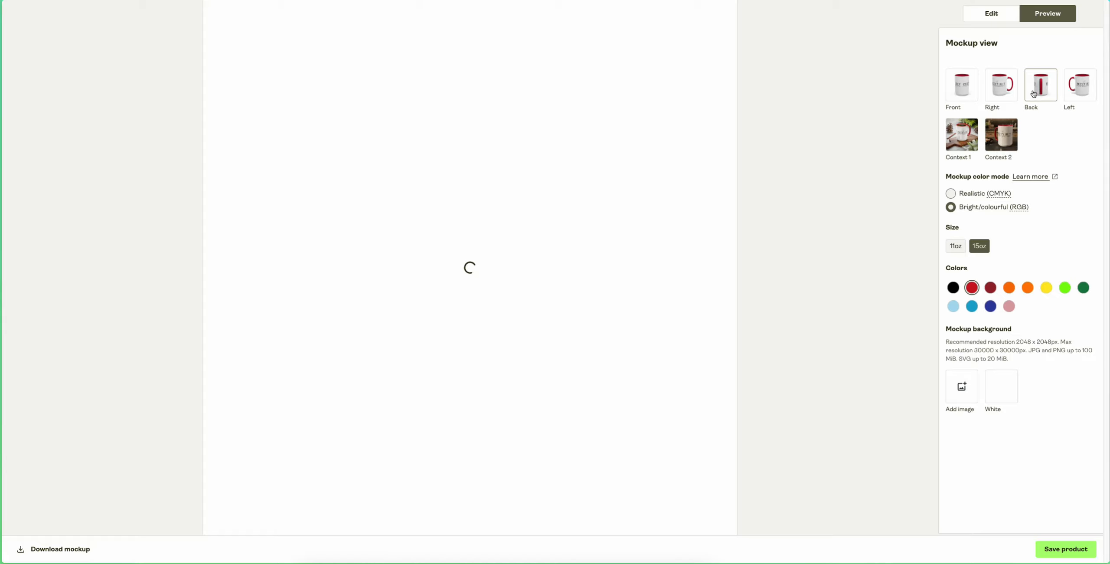
click(1086, 87)
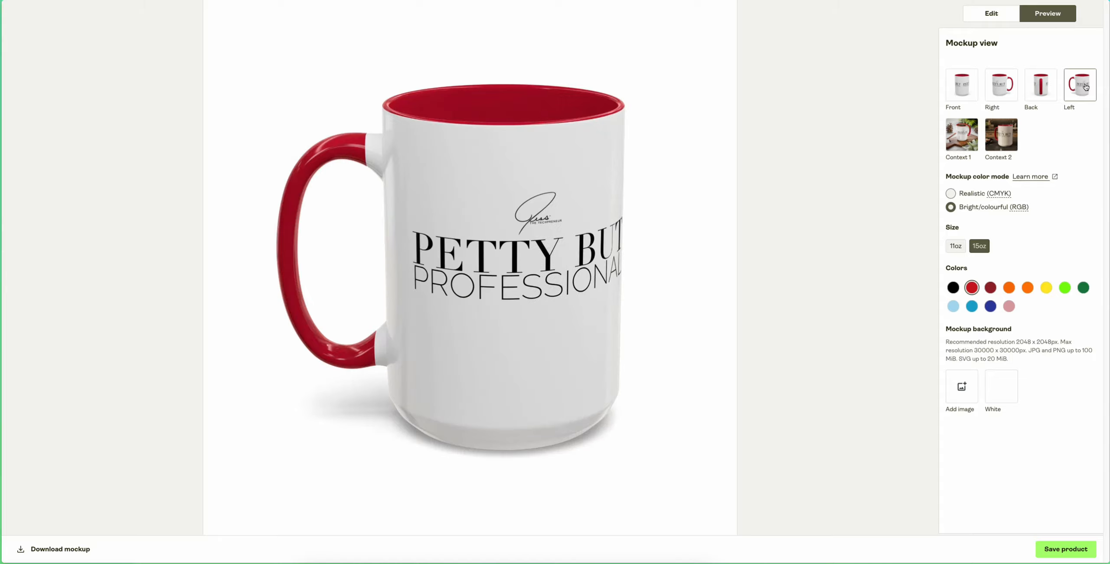
click(965, 142)
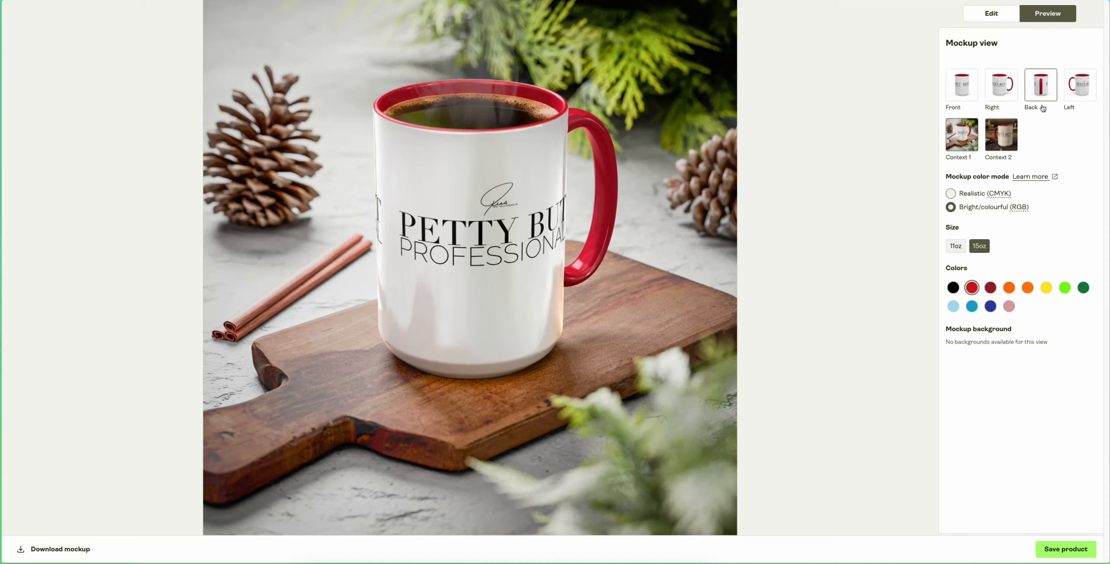
click(1010, 146)
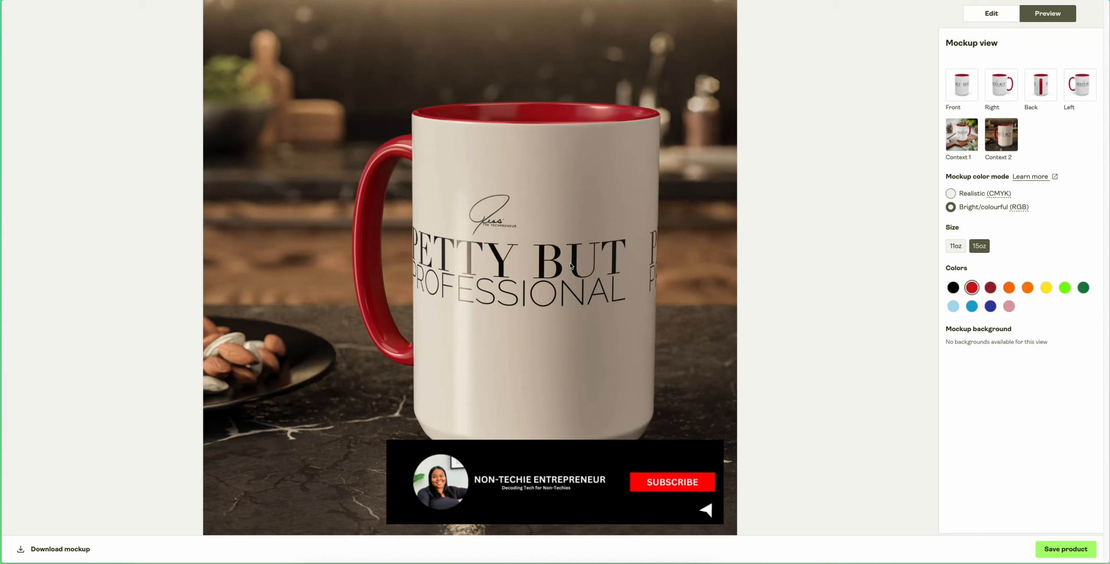
- Return from the mockup preview to the design editor and save the mug product
click(1002, 9)
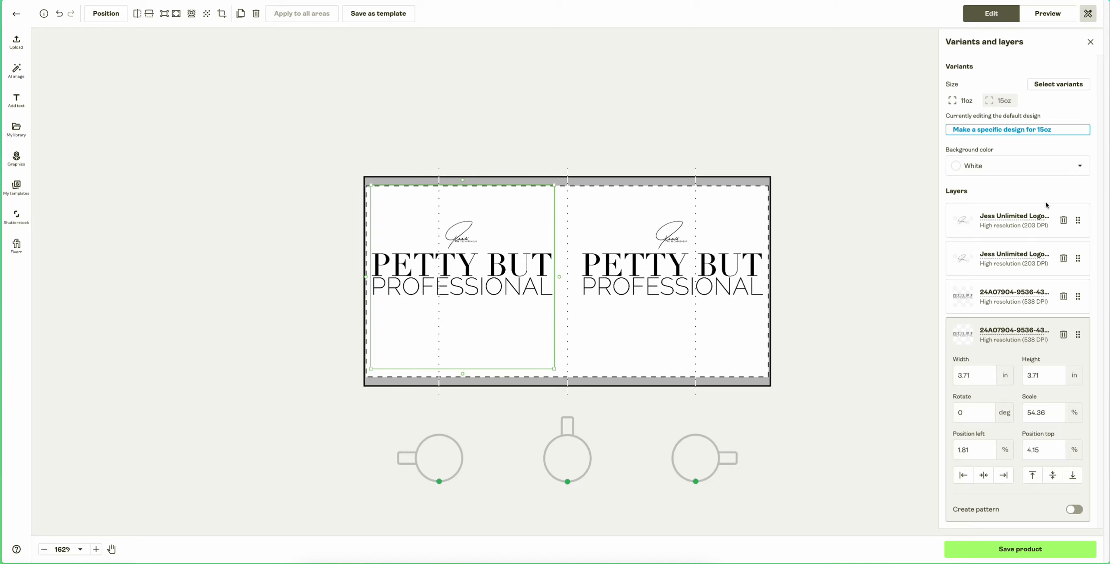
click(1056, 552)
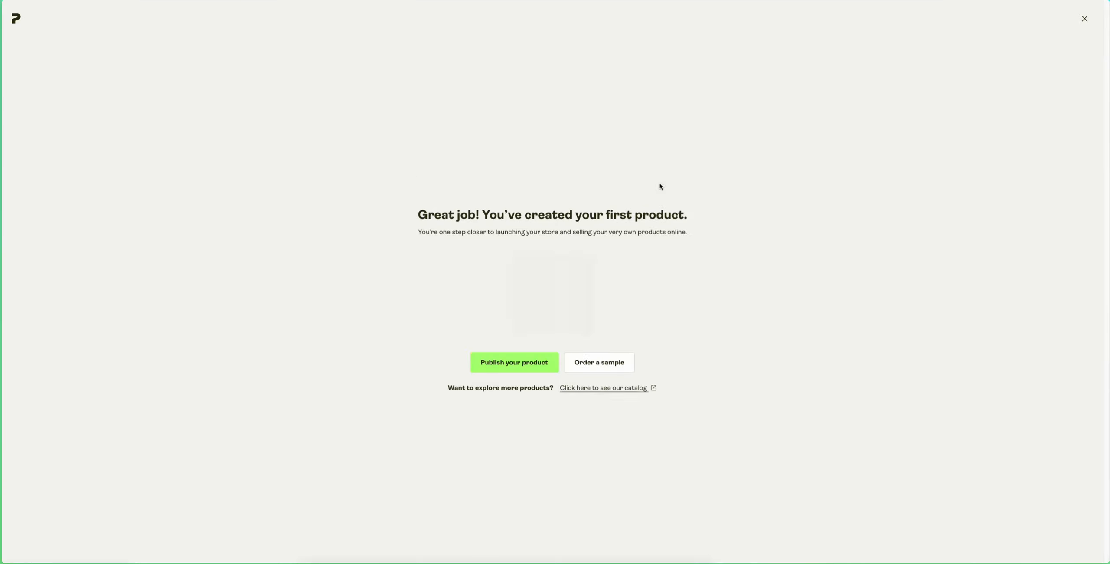